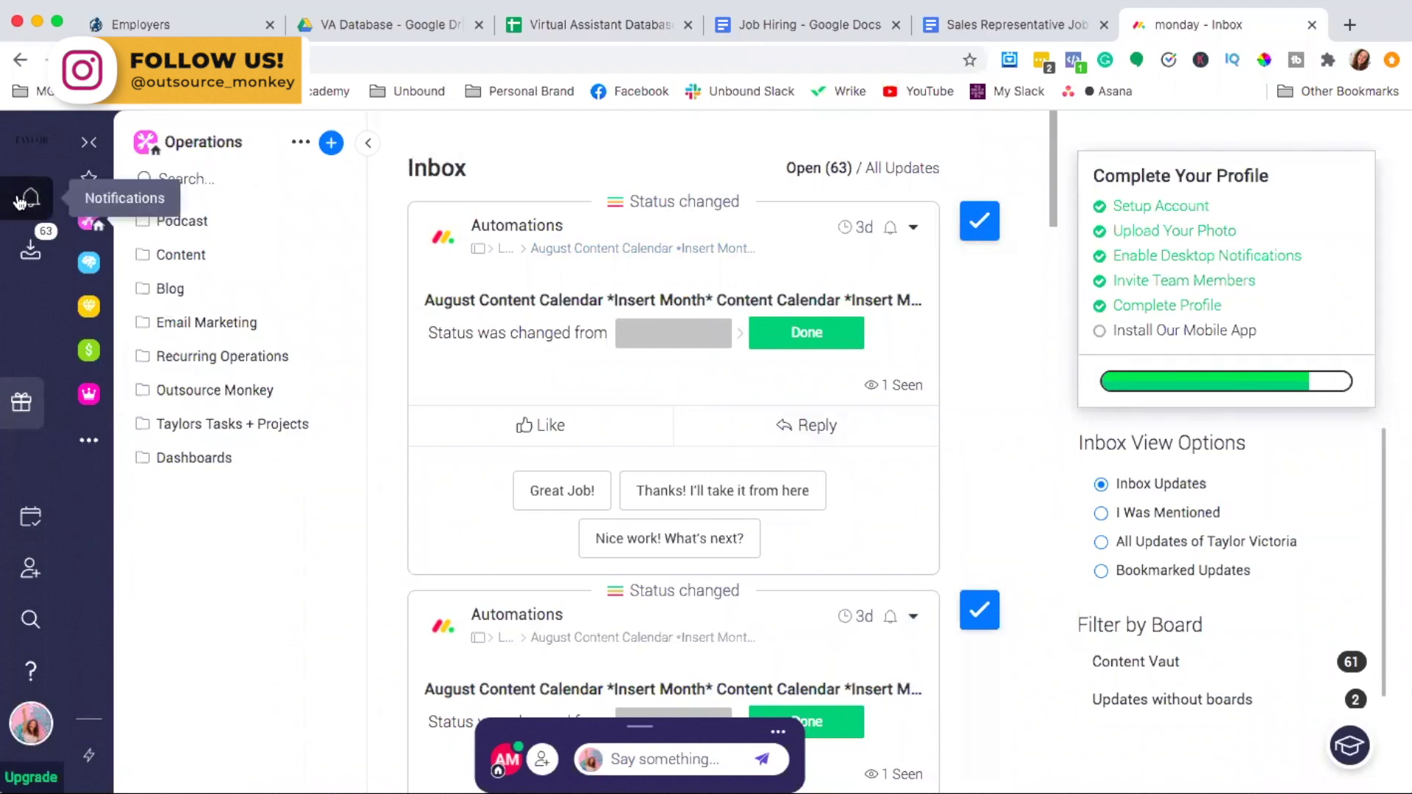
# Open the Inbox showing 63 open updates, such as automated status changes to Done
pyautogui.click(29, 253)
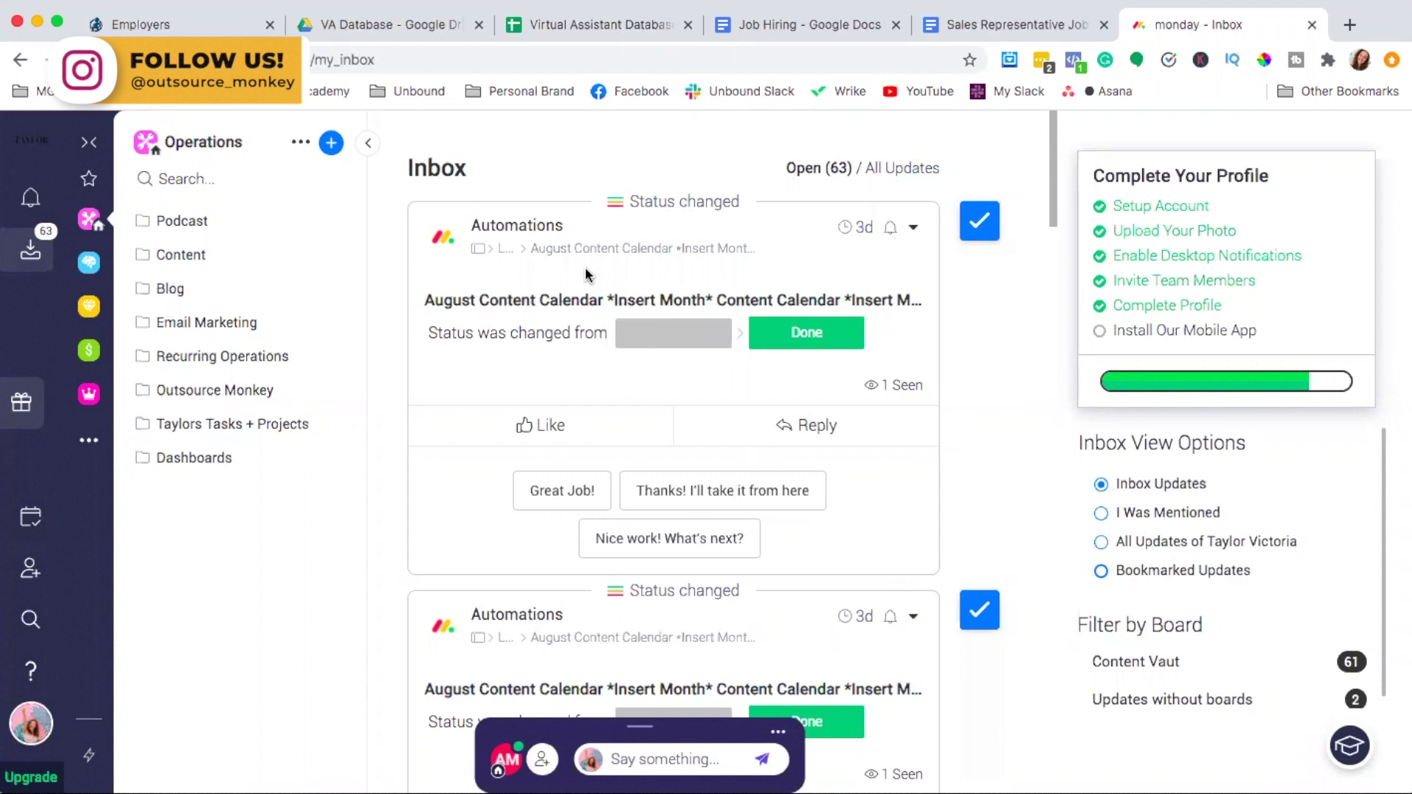
# Skim the notifications list, then go to My Week's 34 assignments for Oct 12 – Oct 18
pyautogui.click(28, 197)
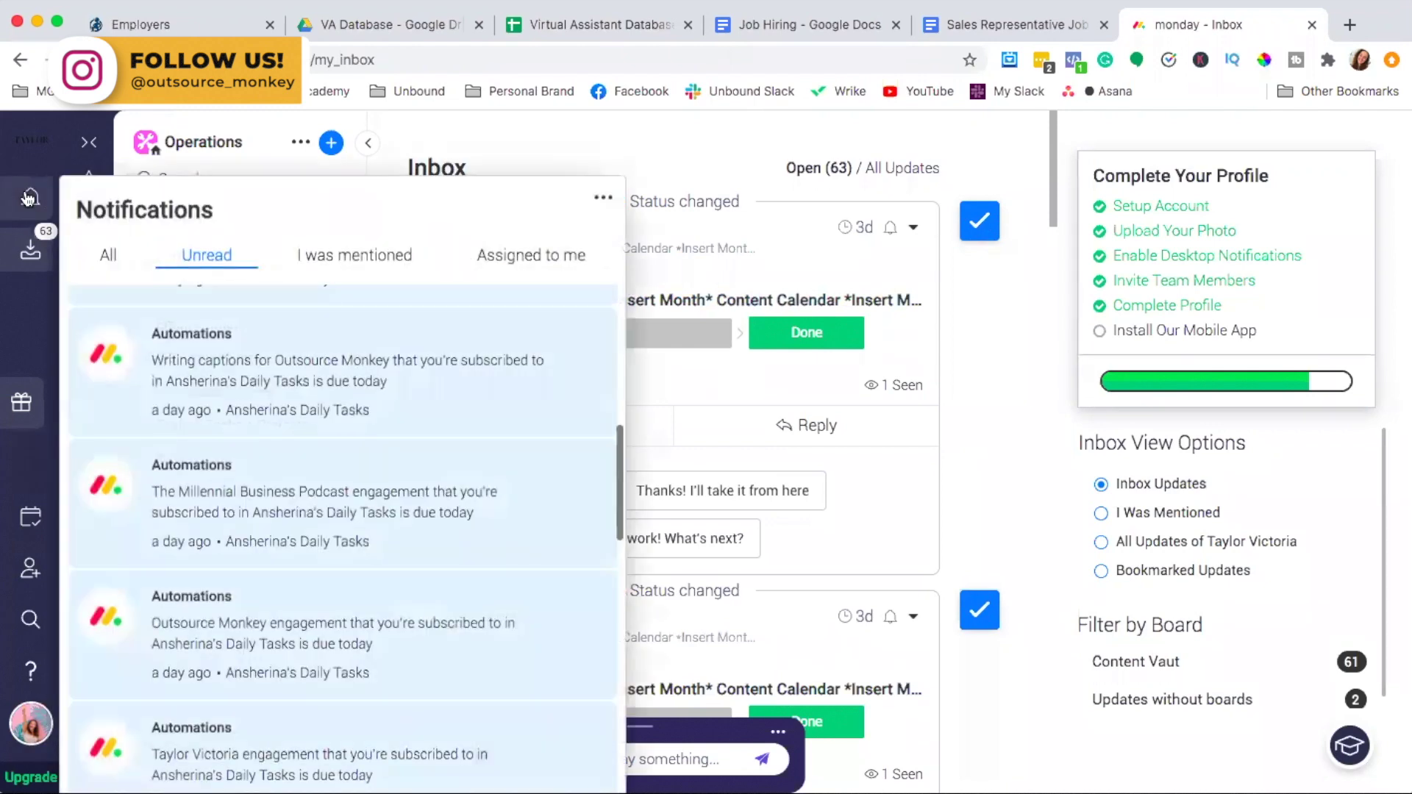
pyautogui.scroll(-8, 378, 630)
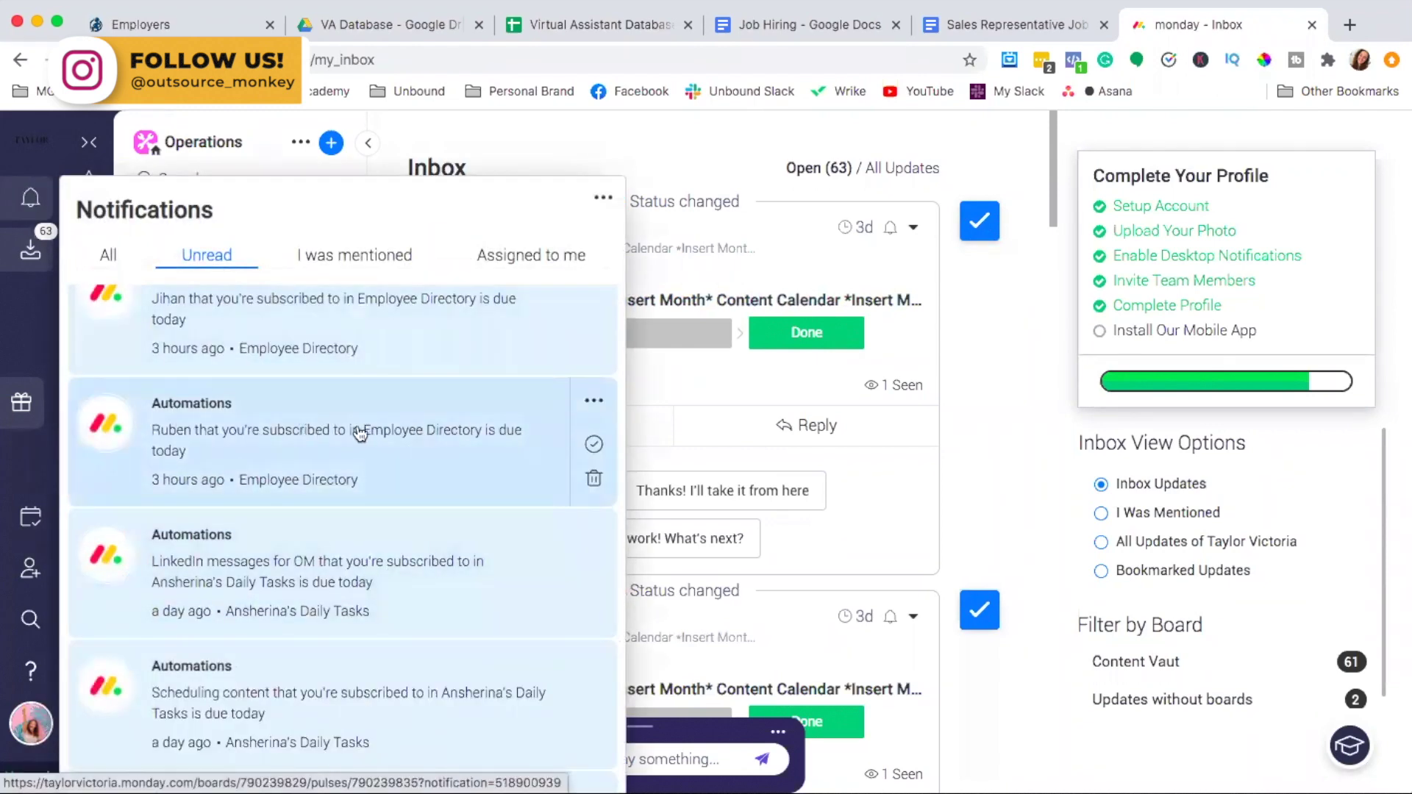
pyautogui.scroll(2, 255, 410)
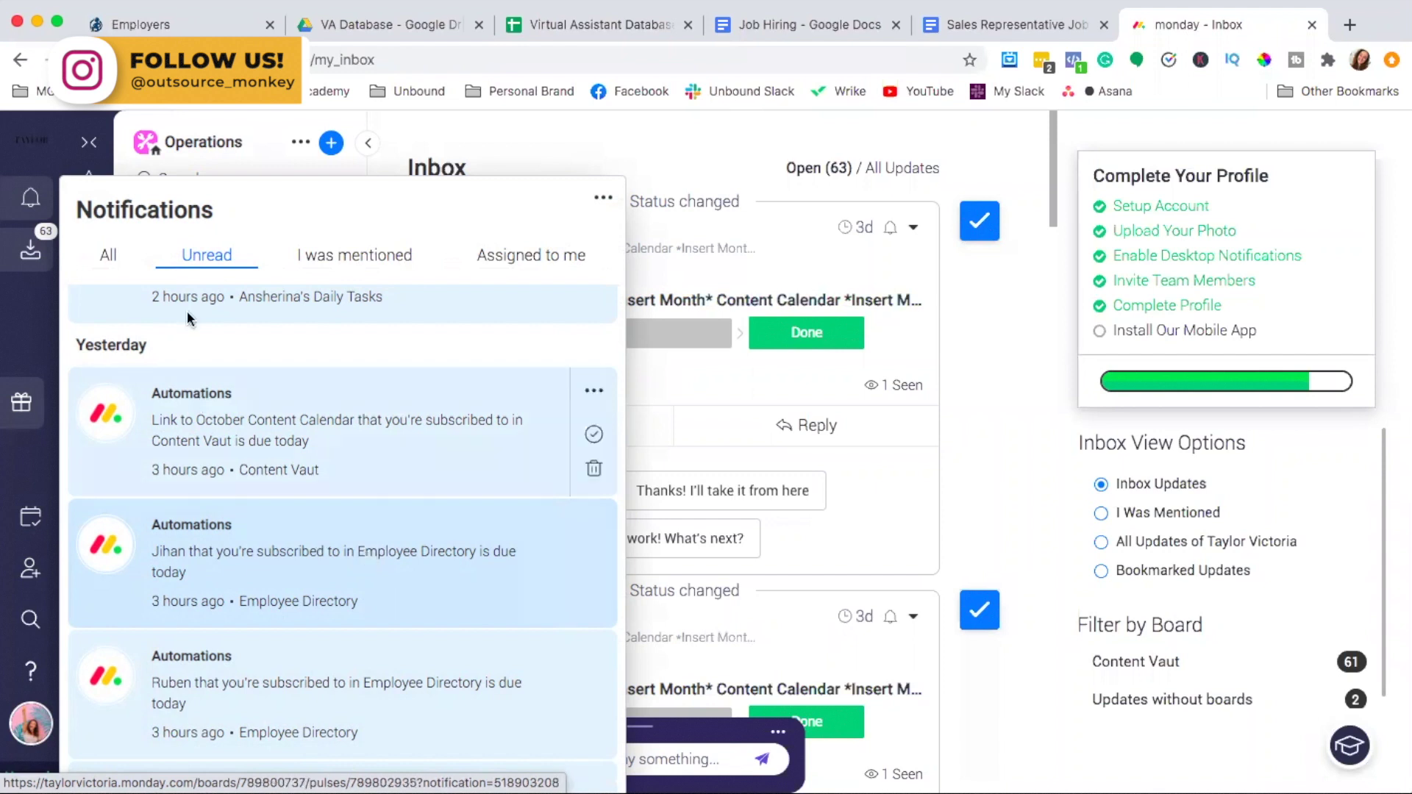
pyautogui.click(31, 518)
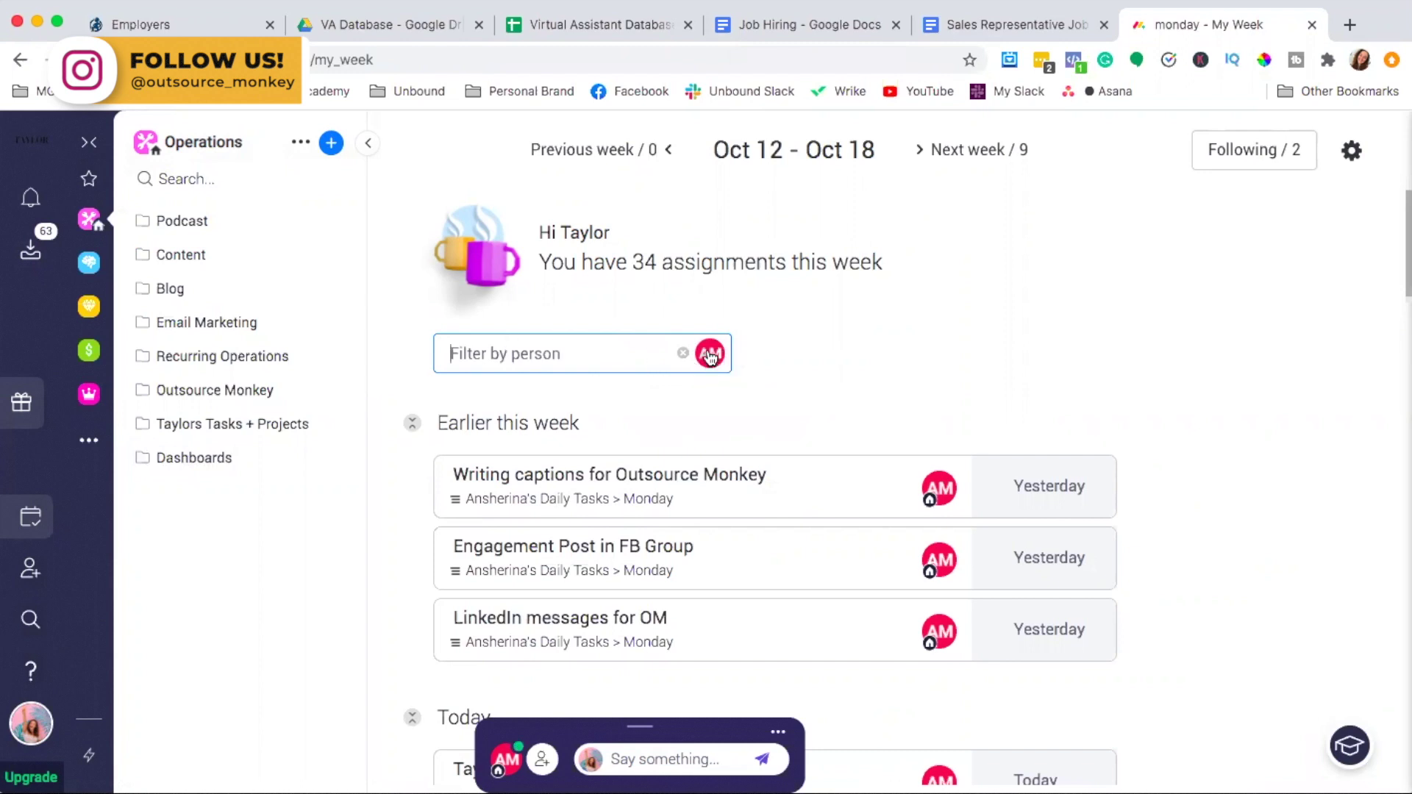
# Check the person filter, then open 'Writing captions for Outsource Monkey' (Working on it, due Oct 12)
pyautogui.click(711, 356)
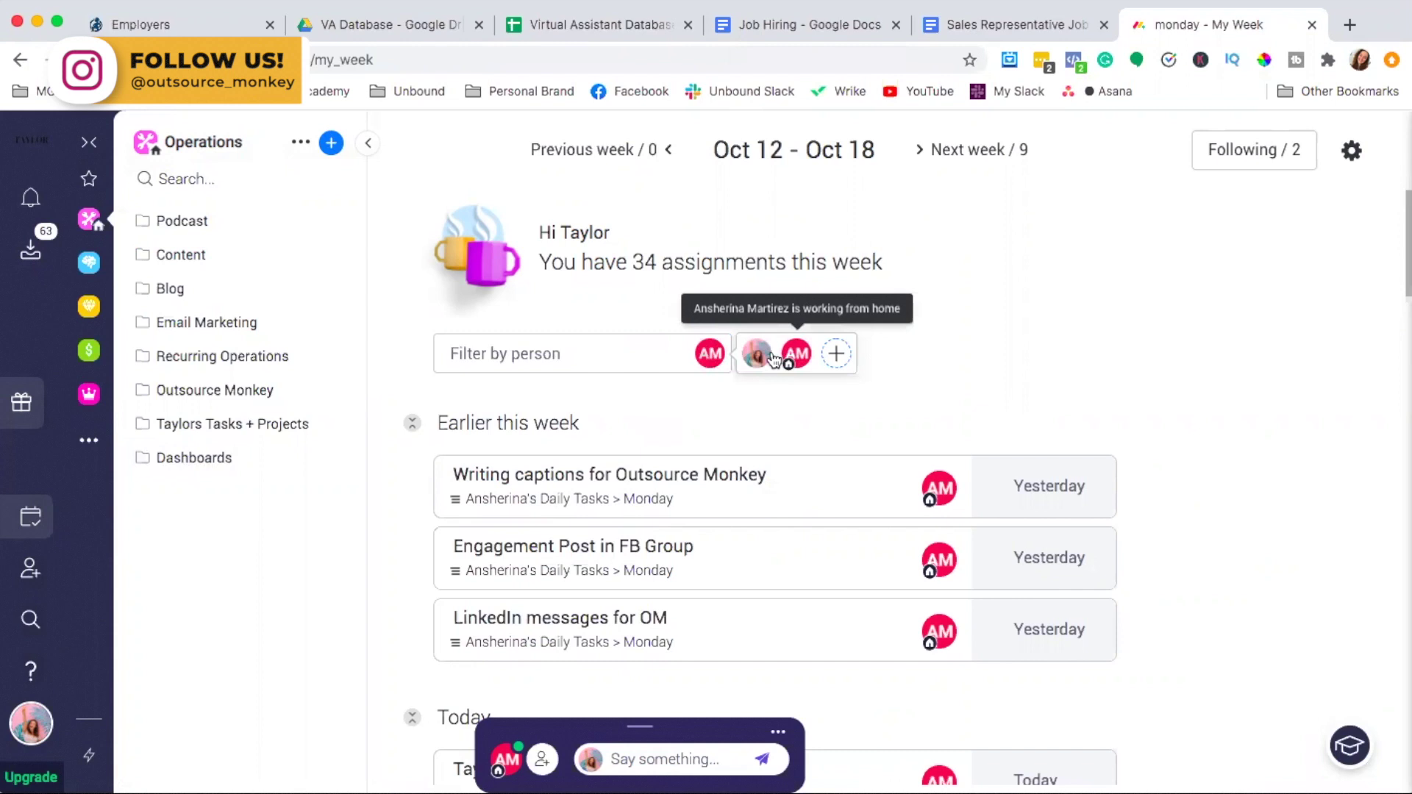
pyautogui.click(973, 374)
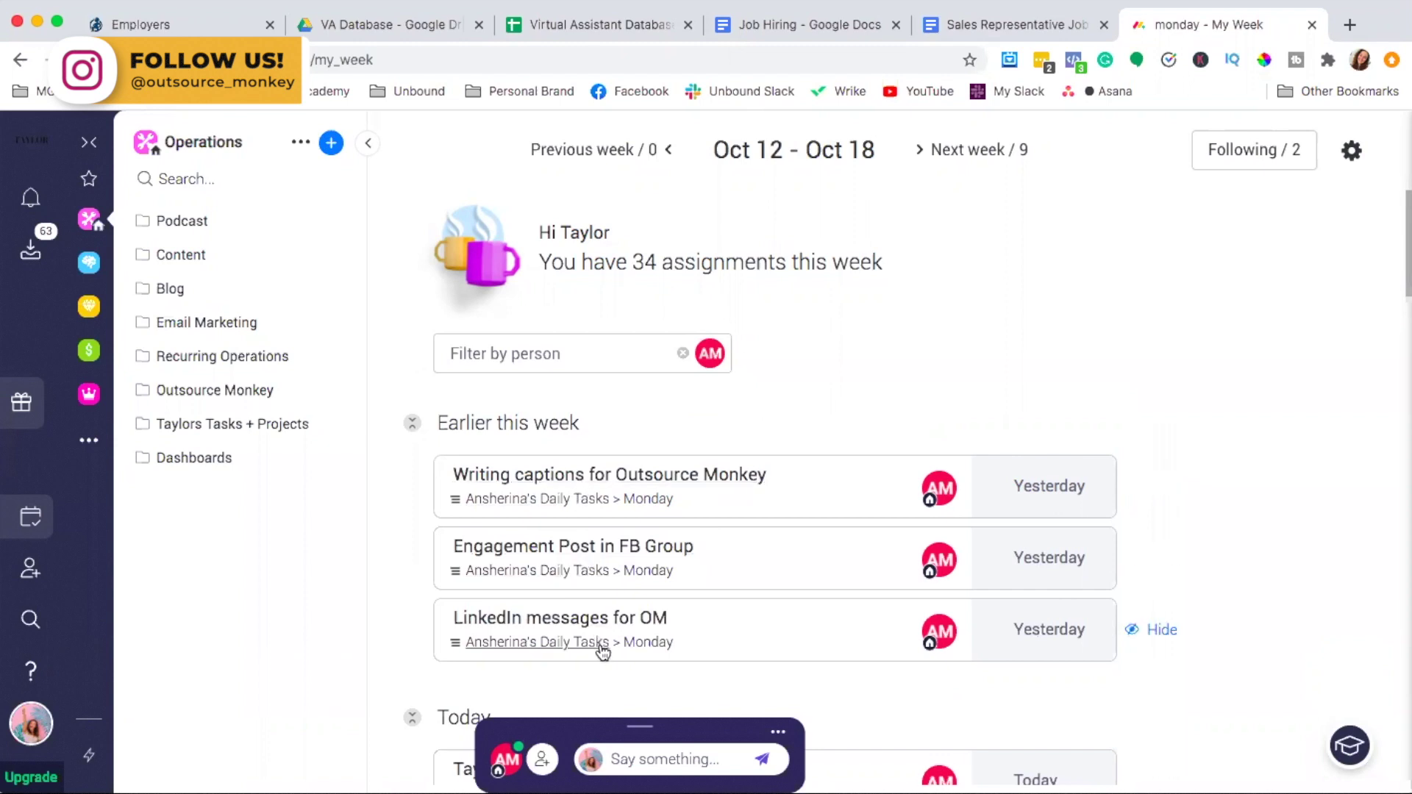
pyautogui.click(677, 476)
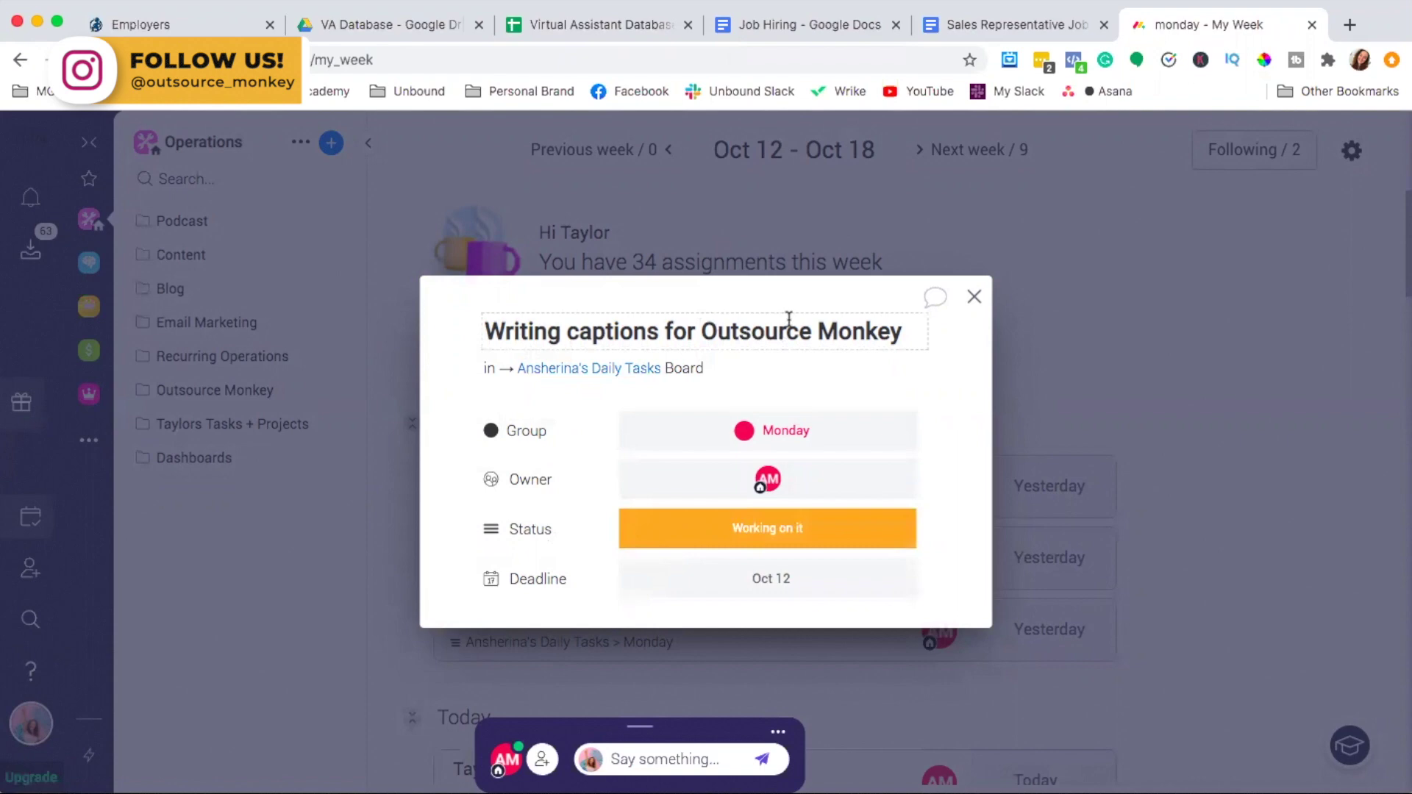
# Review the 'Engagement Post in FB Group' task without changing its To do status, then close it
pyautogui.click(975, 298)
pyautogui.click(645, 547)
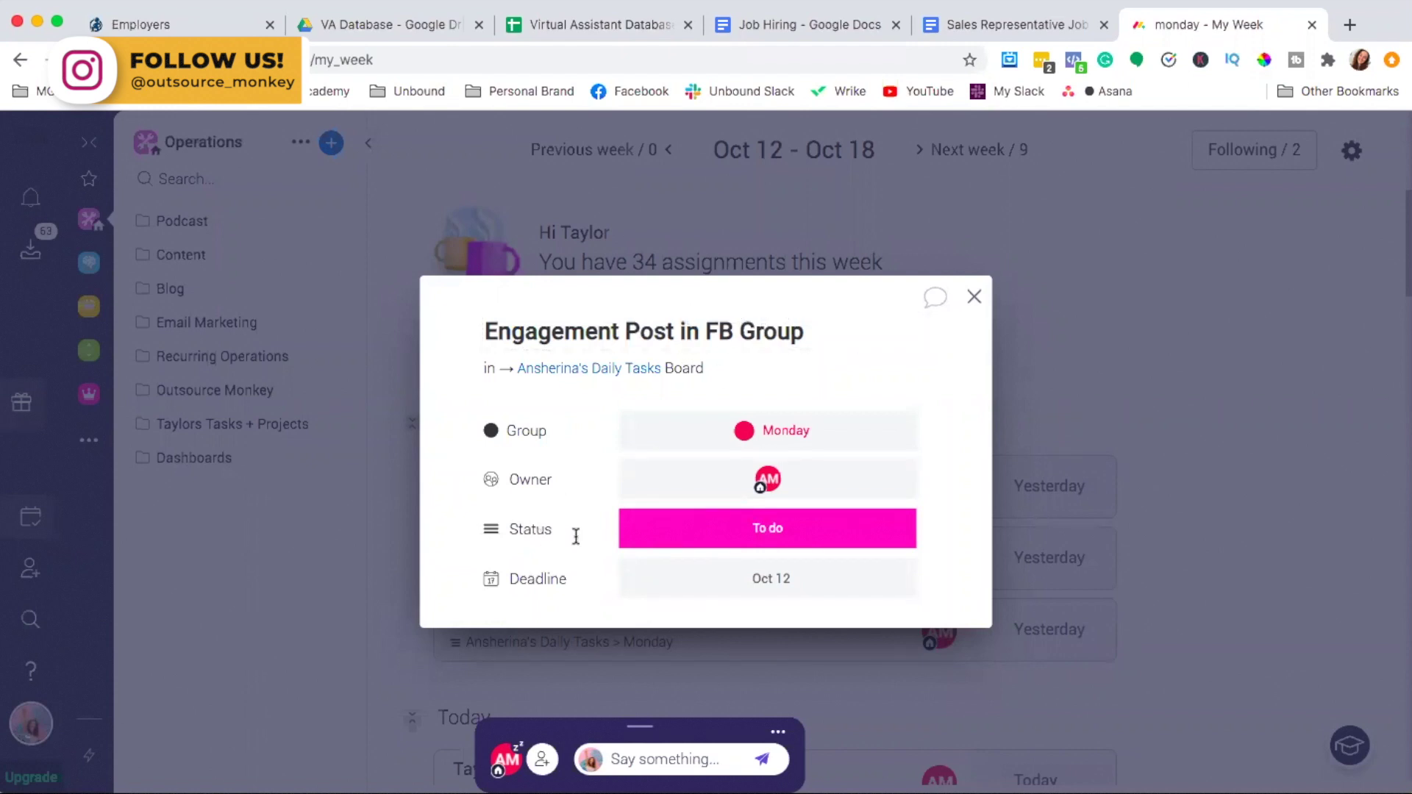
pyautogui.click(771, 542)
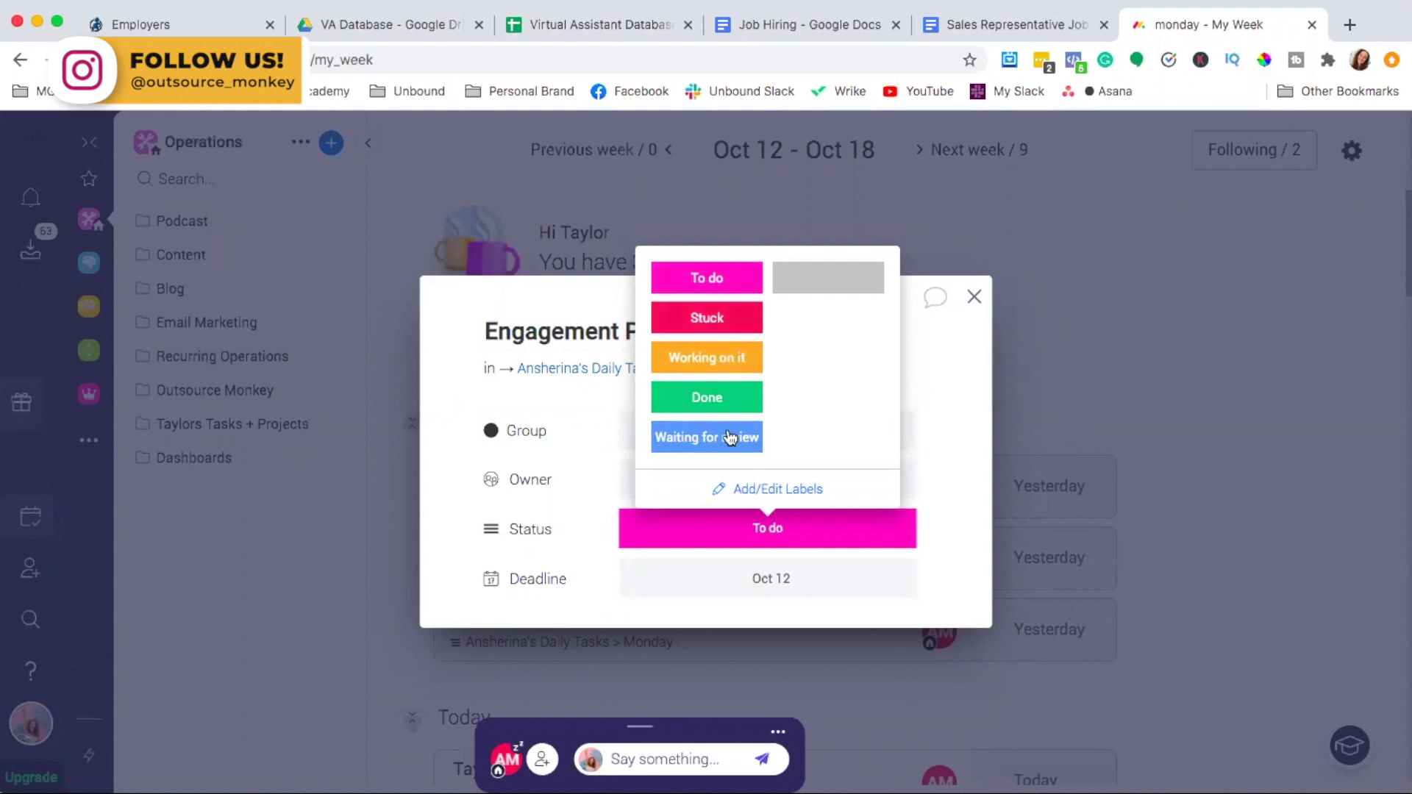
pyautogui.click(956, 445)
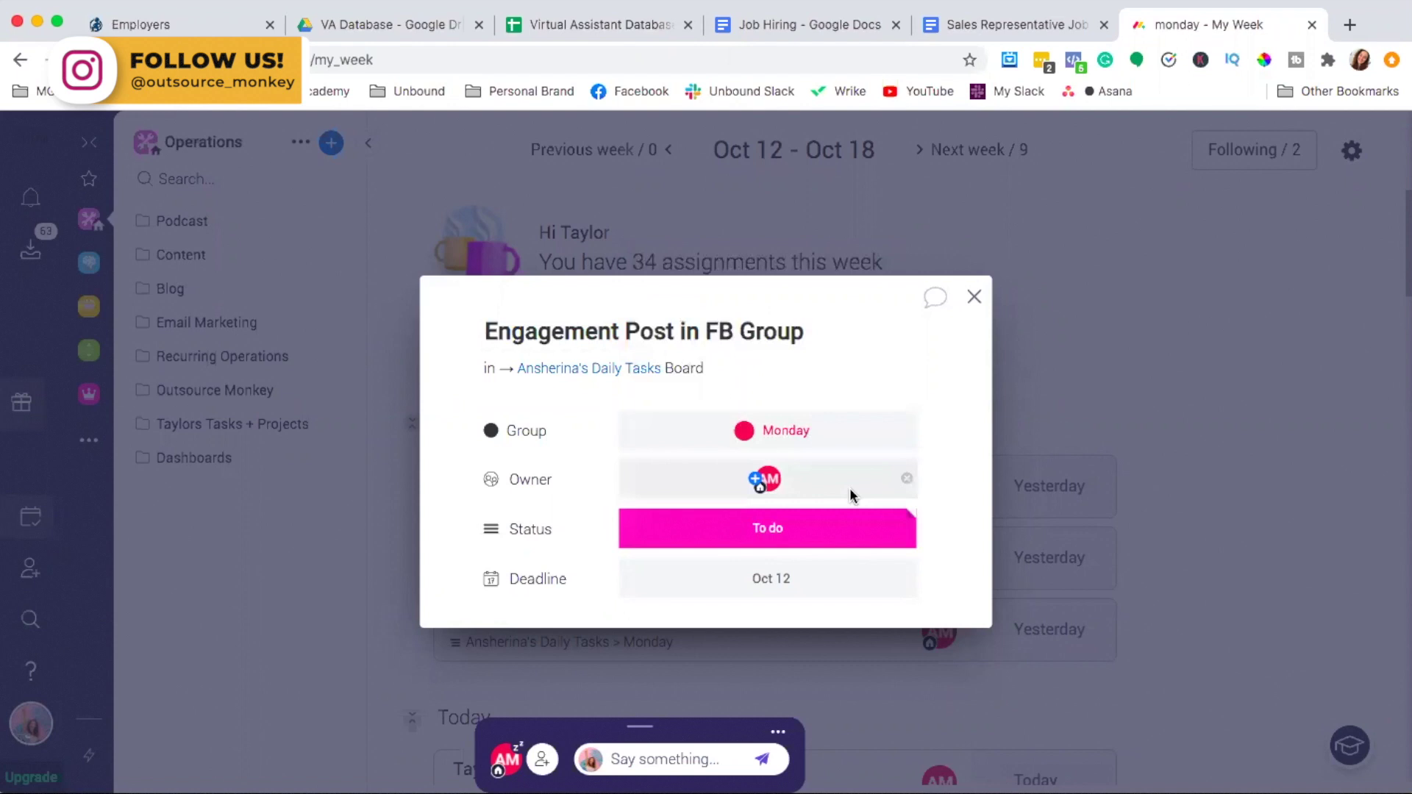
pyautogui.click(975, 296)
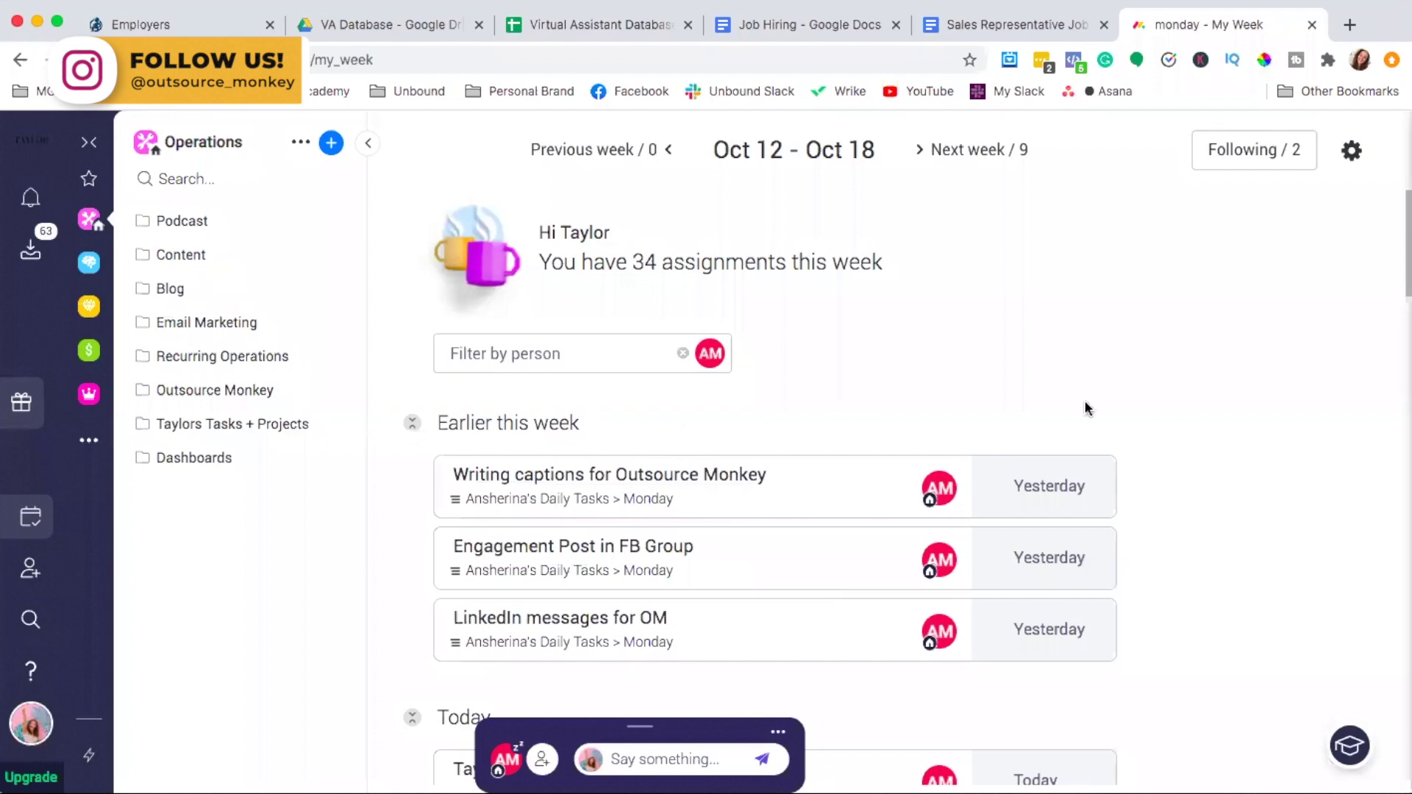
pyautogui.scroll(-5, 1131, 605)
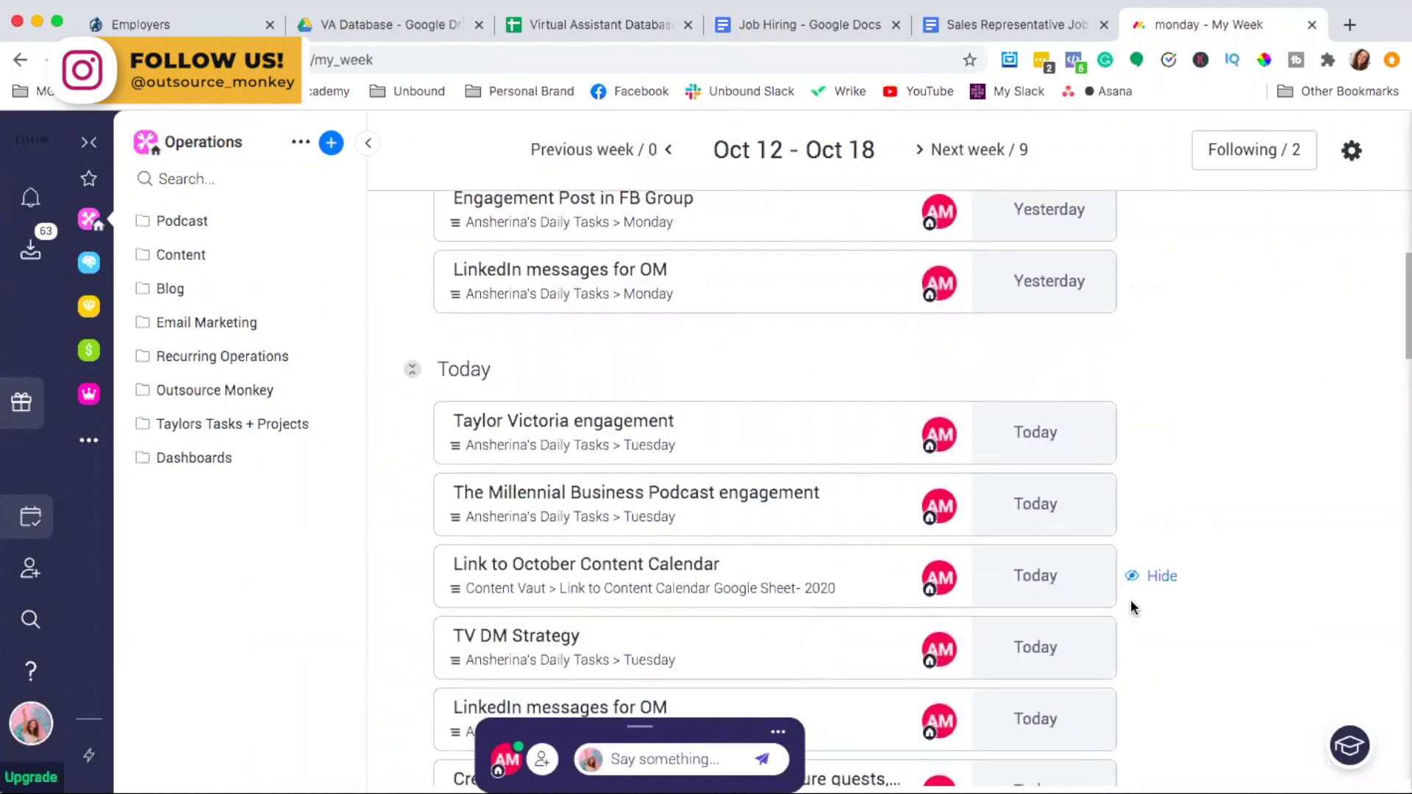
pyautogui.scroll(-2, 1132, 602)
pyautogui.scroll(6, 1132, 602)
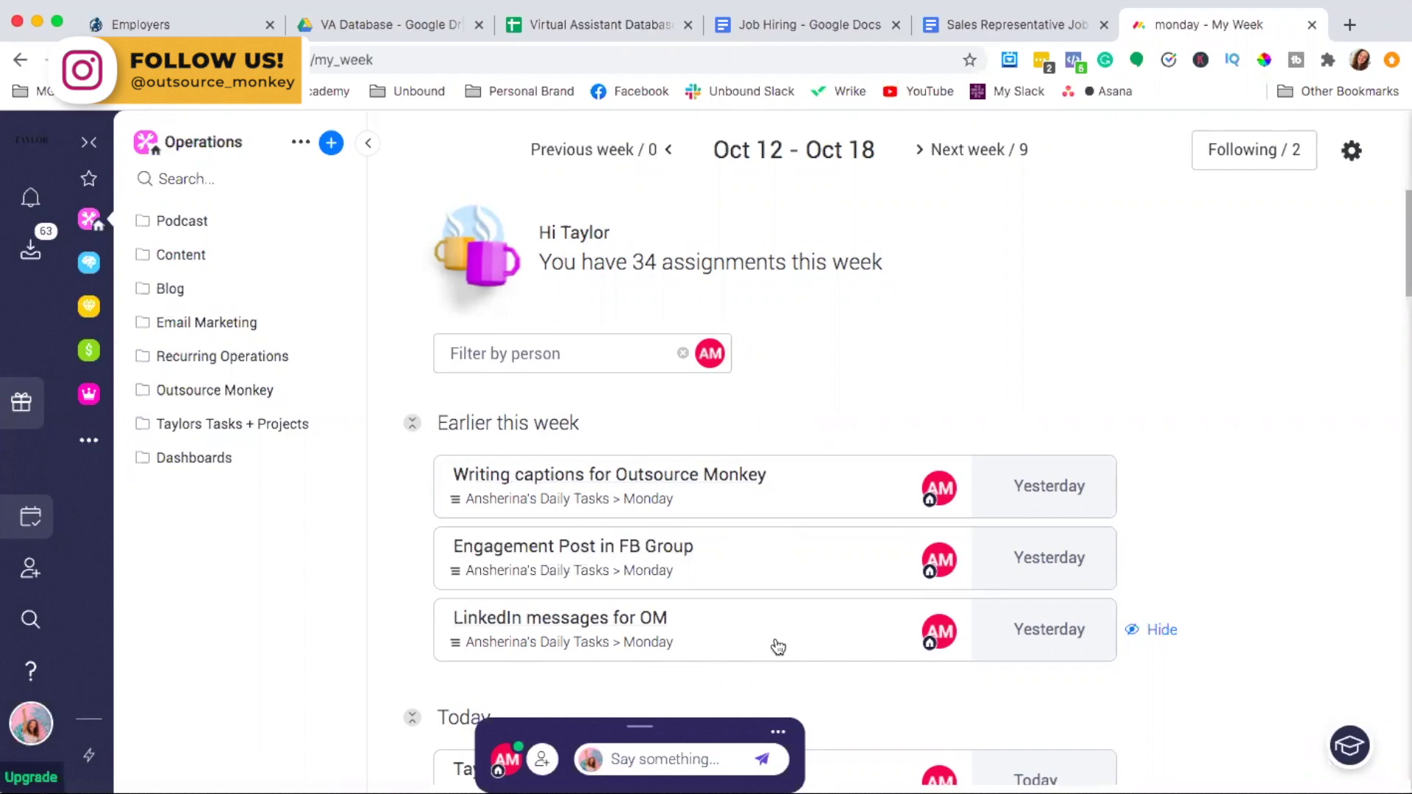
pyautogui.scroll(-6, 778, 647)
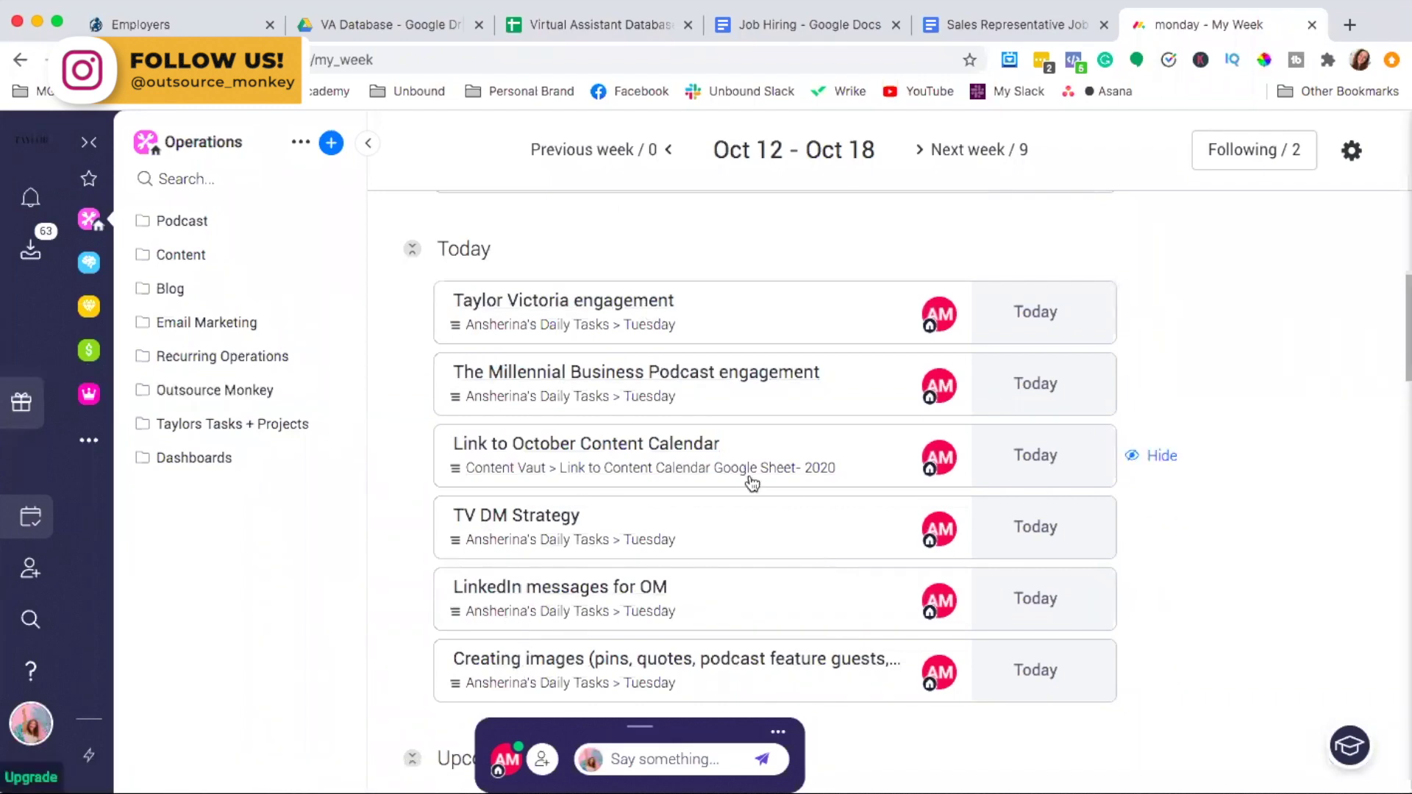
pyautogui.scroll(-5, 751, 481)
pyautogui.scroll(-2, 752, 483)
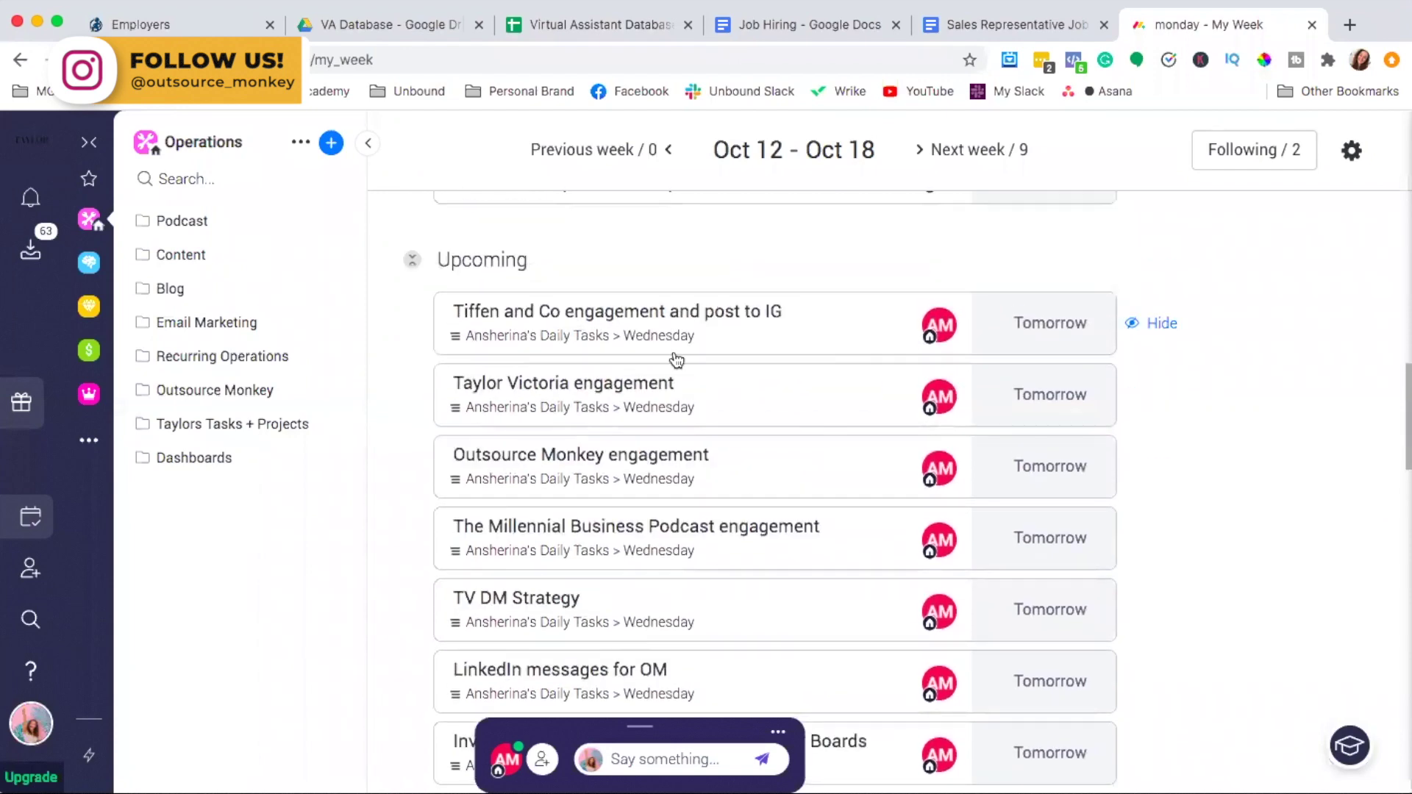
pyautogui.scroll(-3, 1030, 677)
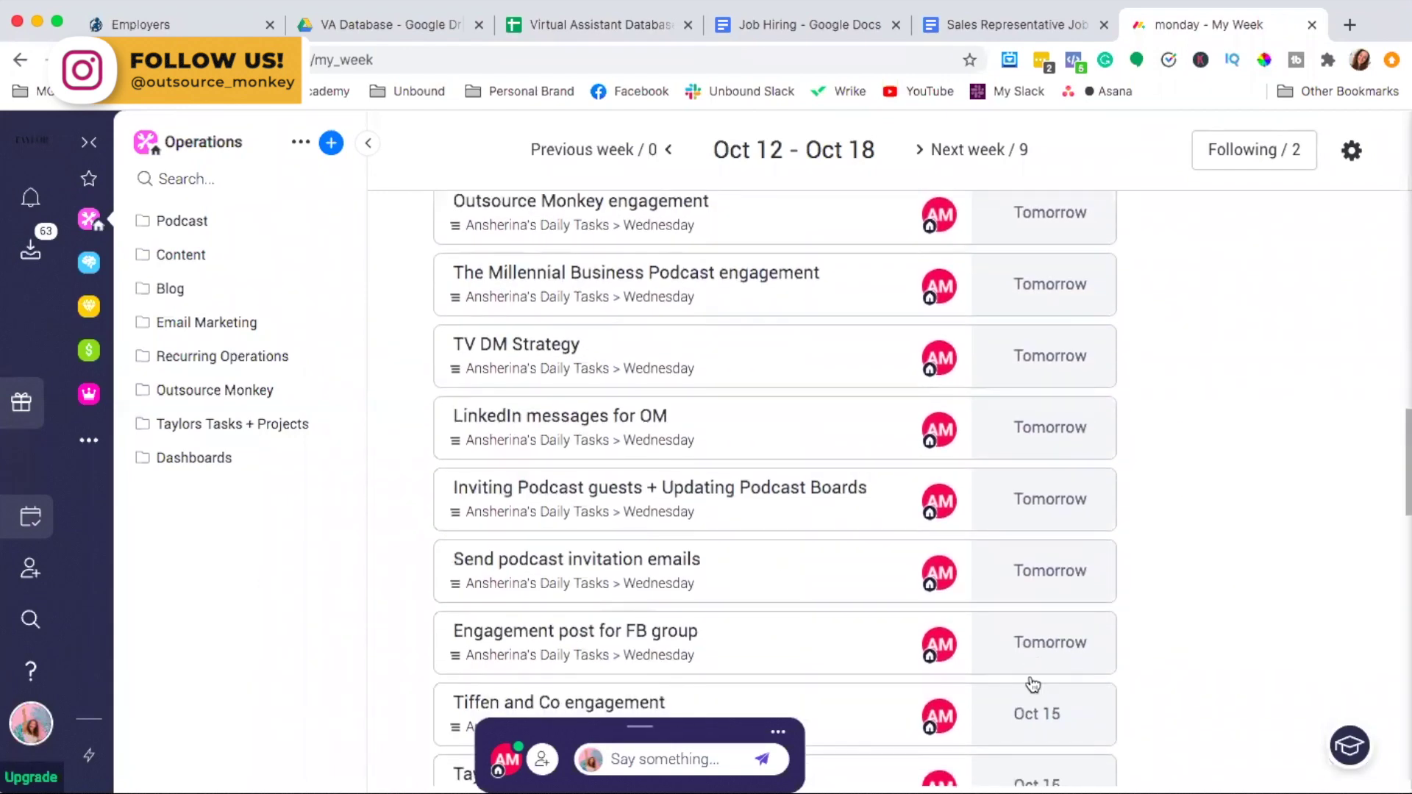
pyautogui.scroll(-1, 1025, 655)
pyautogui.scroll(-4, 1024, 656)
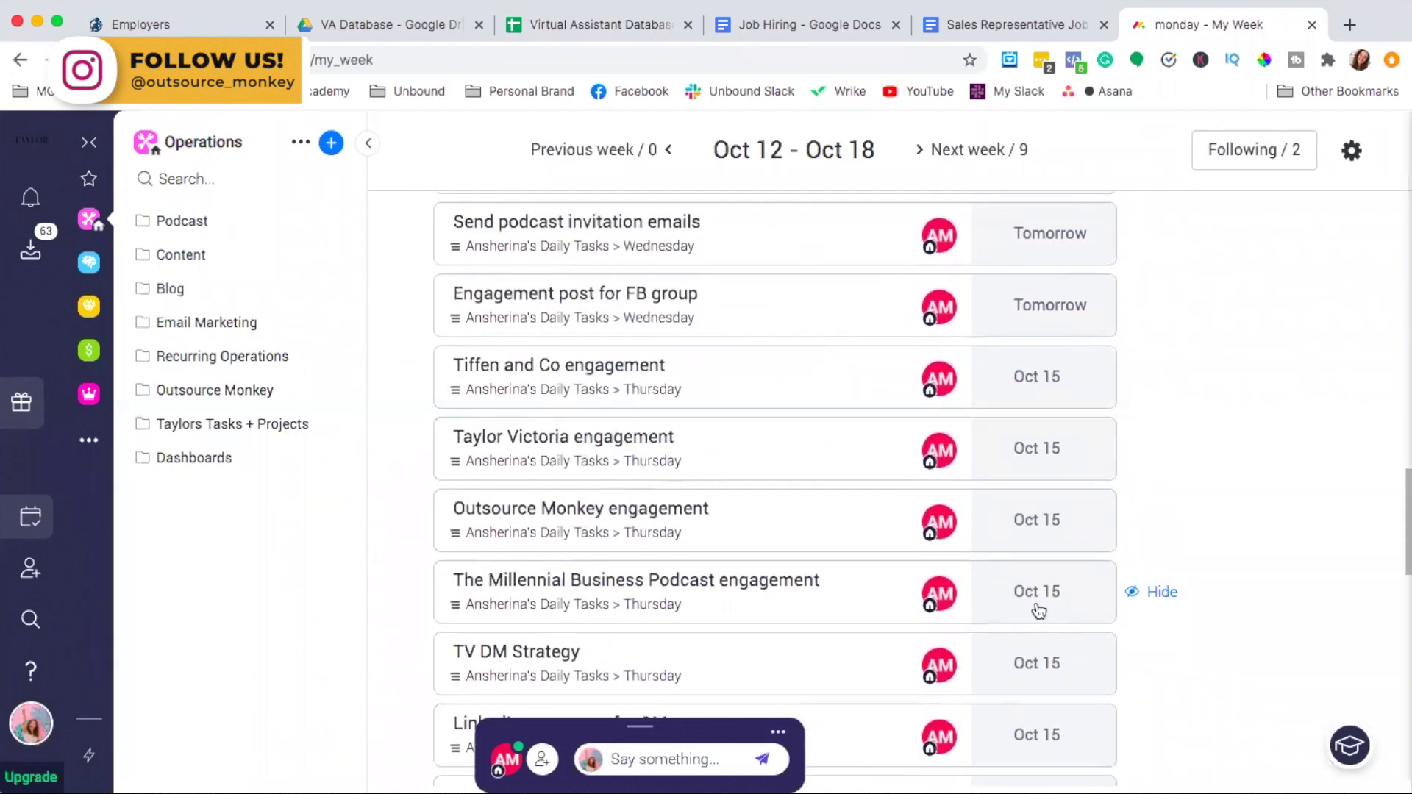
pyautogui.scroll(-2, 1034, 721)
pyautogui.scroll(-4, 1037, 724)
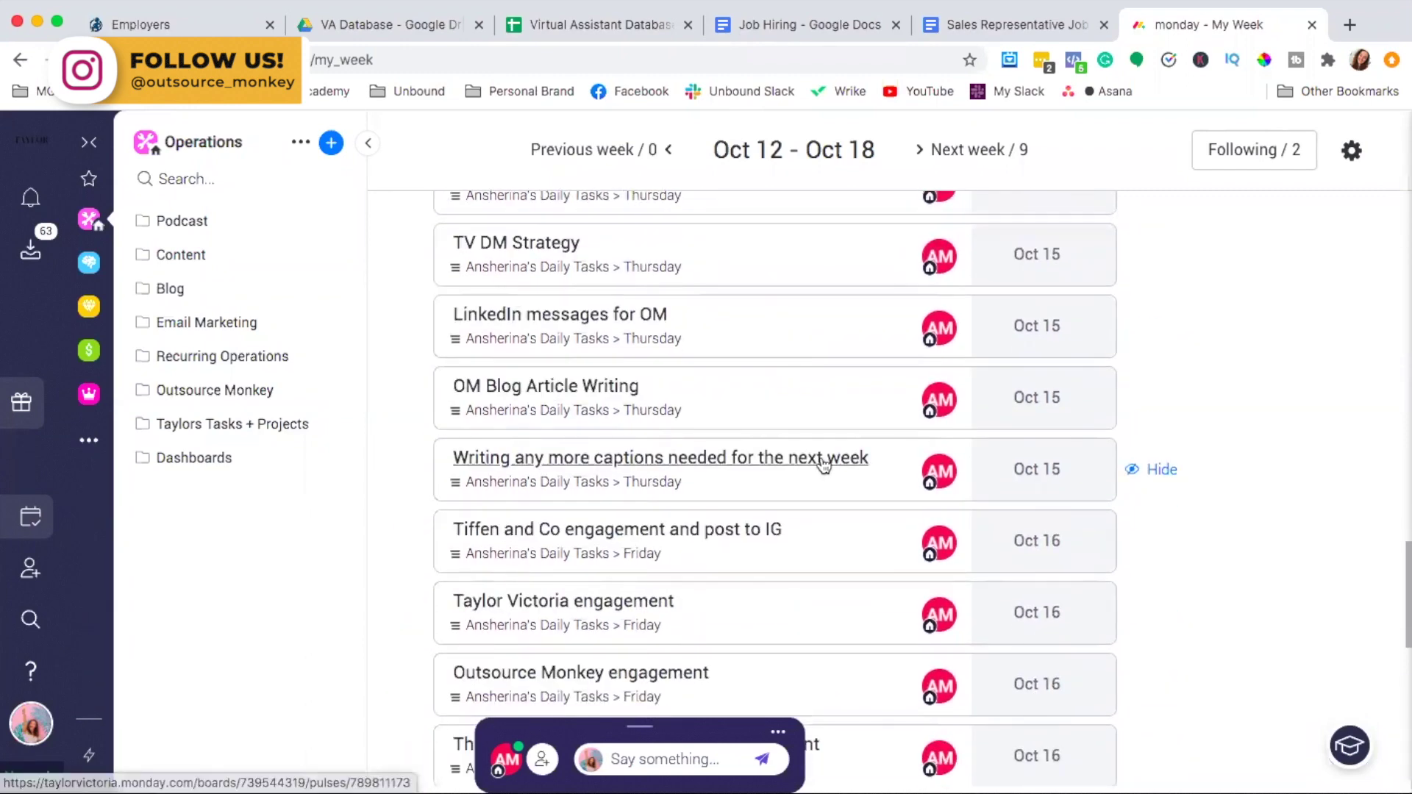
pyautogui.scroll(1, 804, 271)
pyautogui.scroll(10, 804, 271)
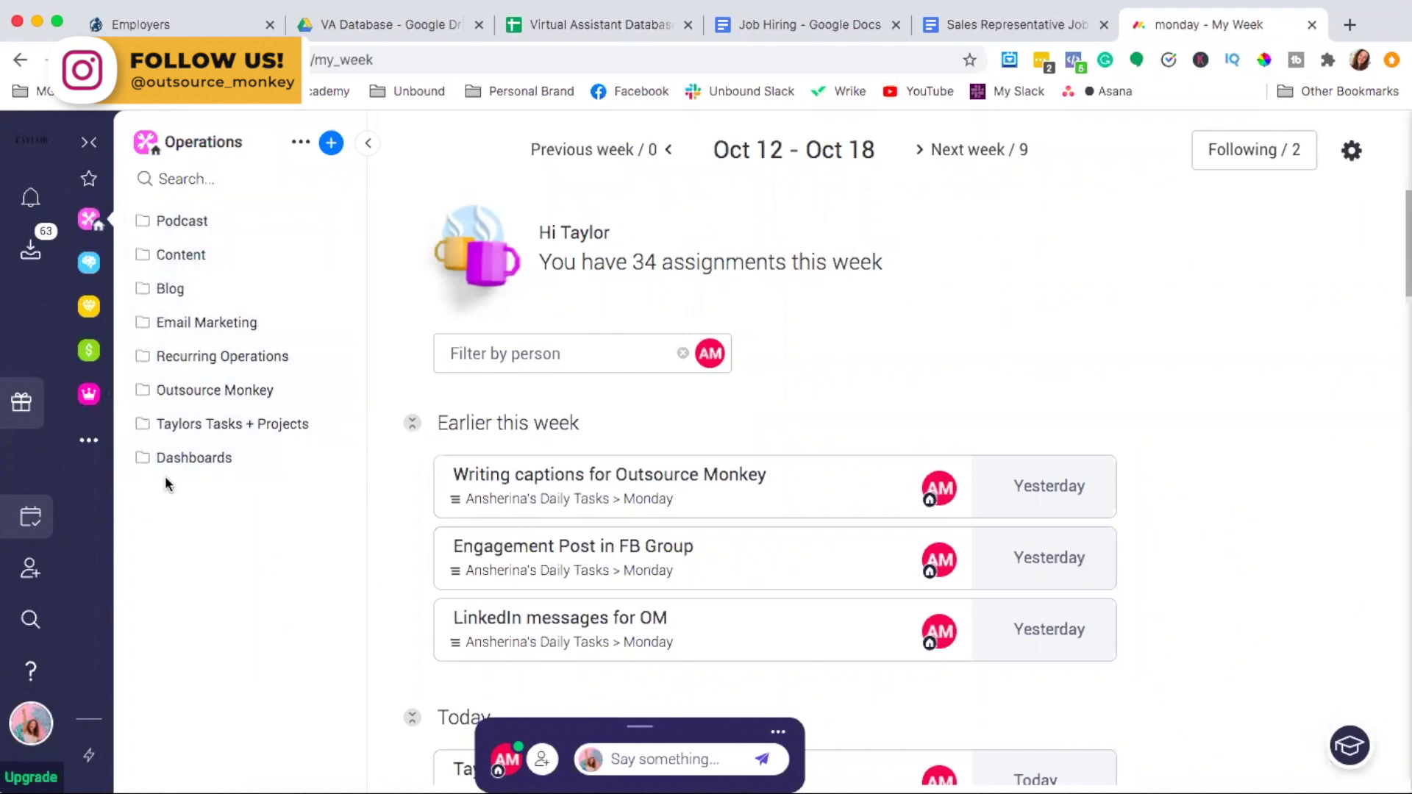
# Expand the Podcast folder and open the 'Podcast Guest Form + Tracking' board
pyautogui.click(184, 221)
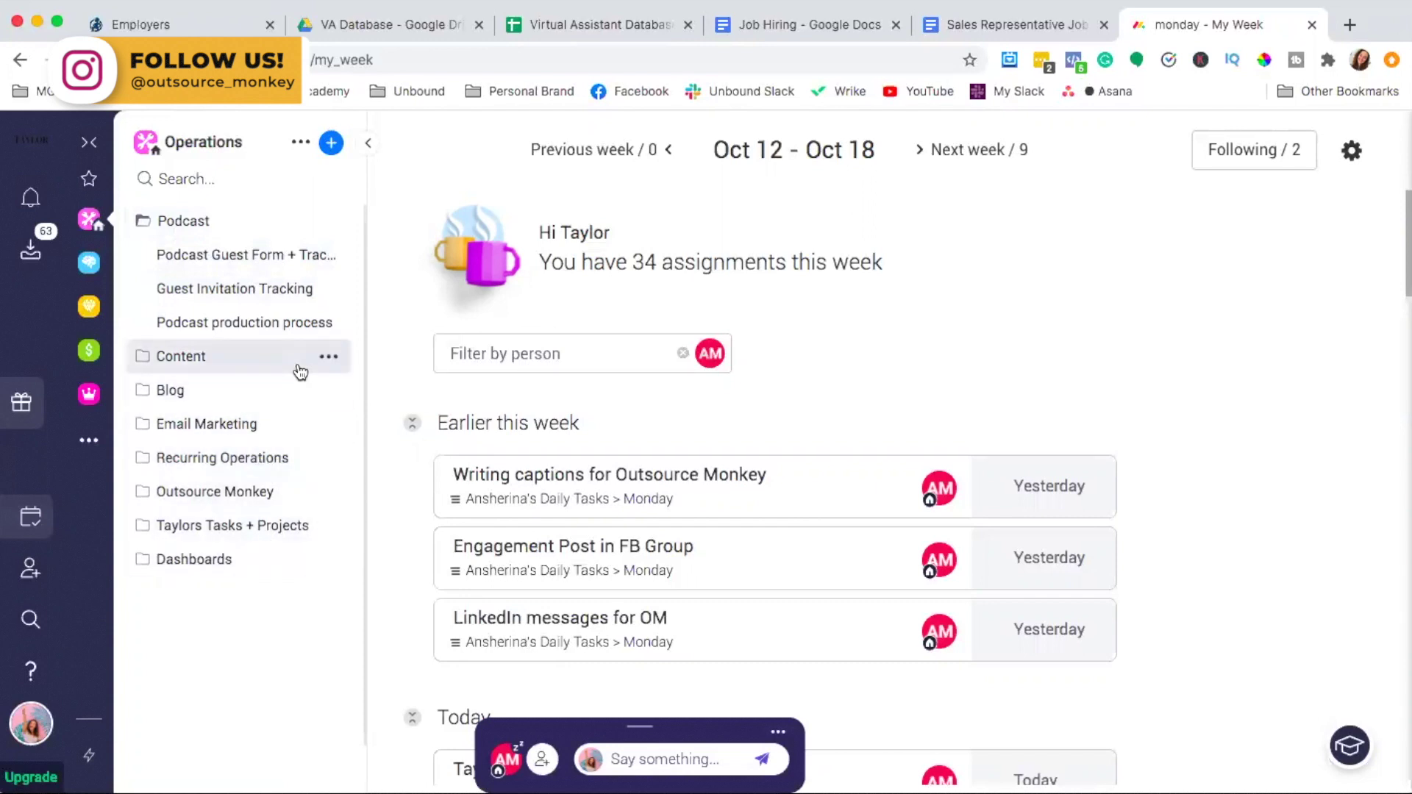
pyautogui.click(230, 254)
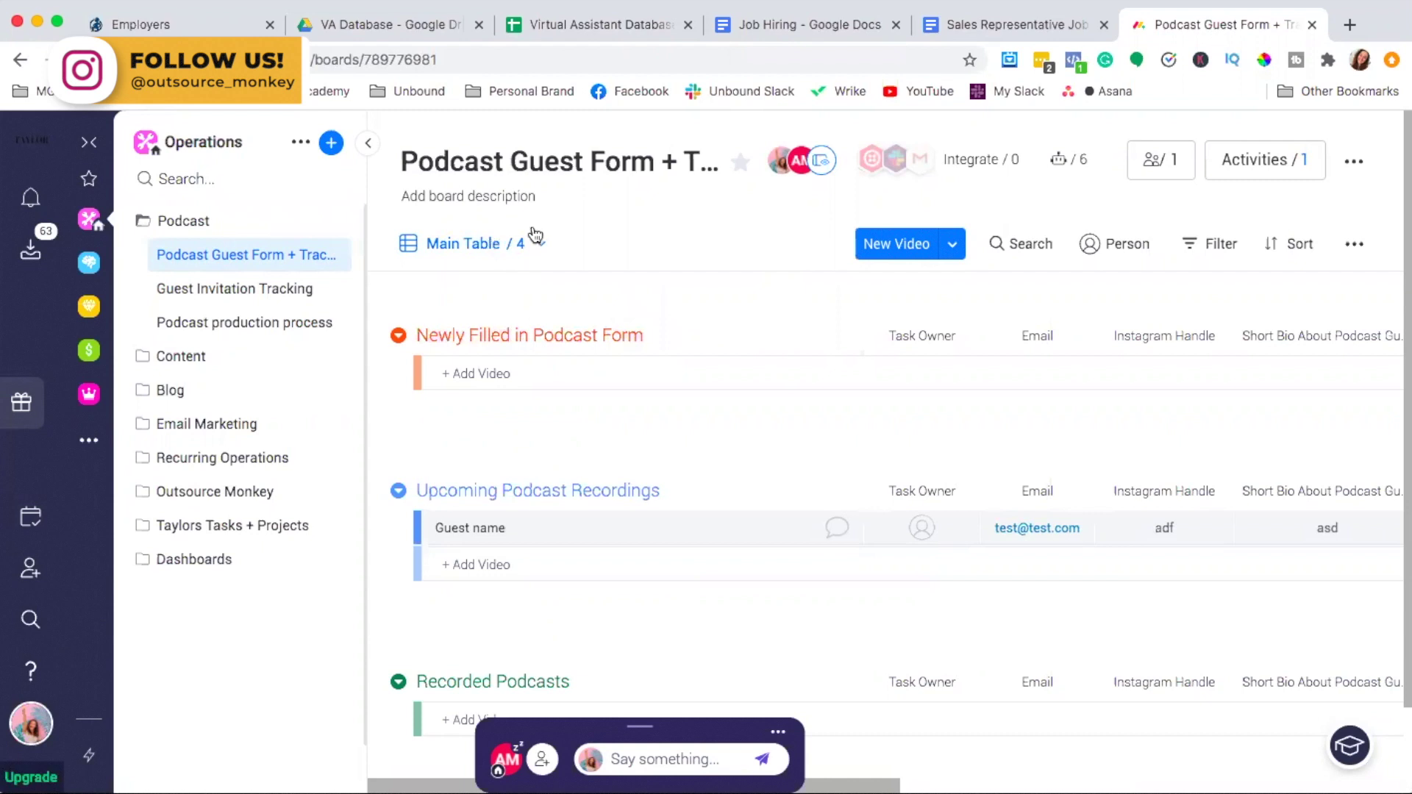
# Switch to the Video Request Form view and scroll through the Podcast Interview Booking Form questions
pyautogui.click(503, 247)
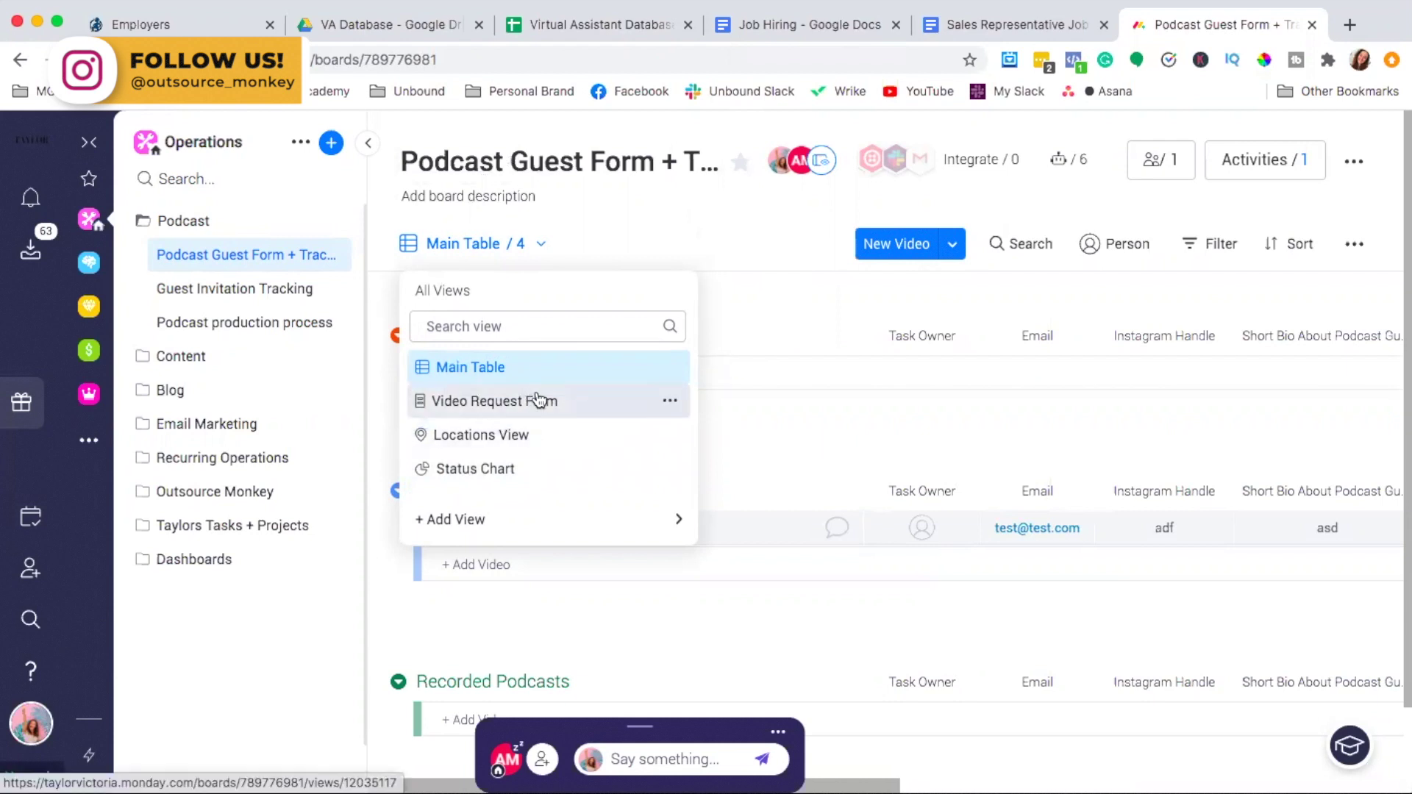
pyautogui.click(539, 400)
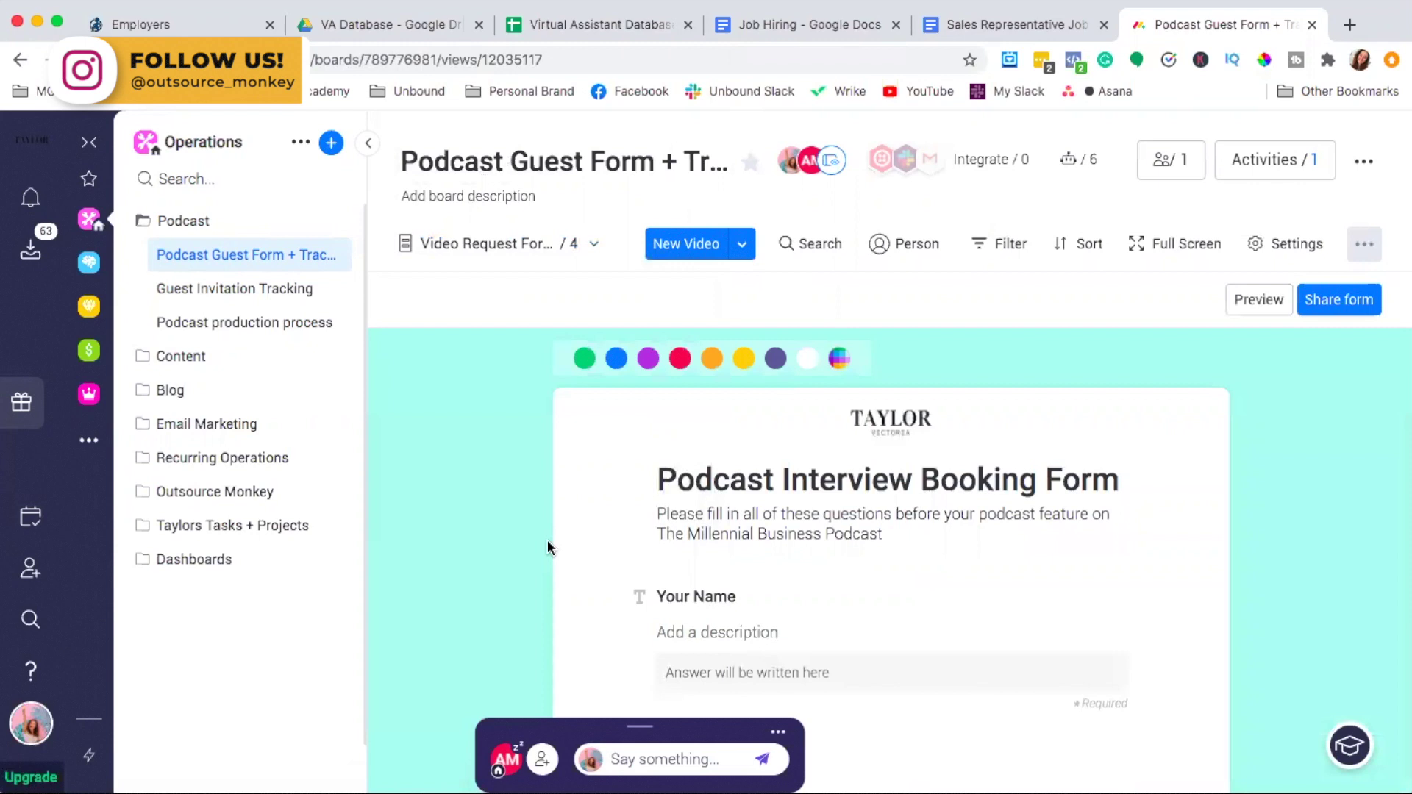
pyautogui.scroll(-1, 547, 540)
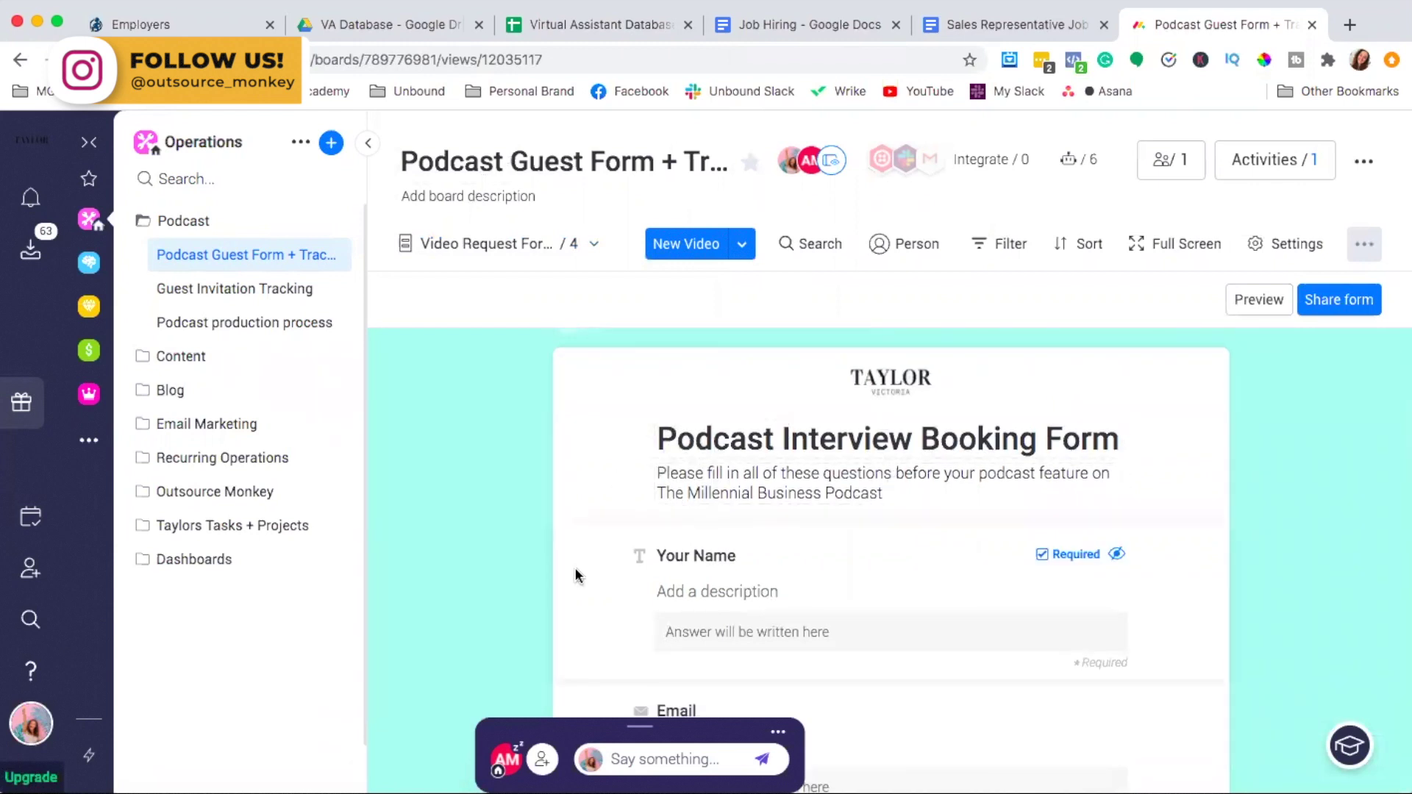
pyautogui.scroll(-4, 576, 575)
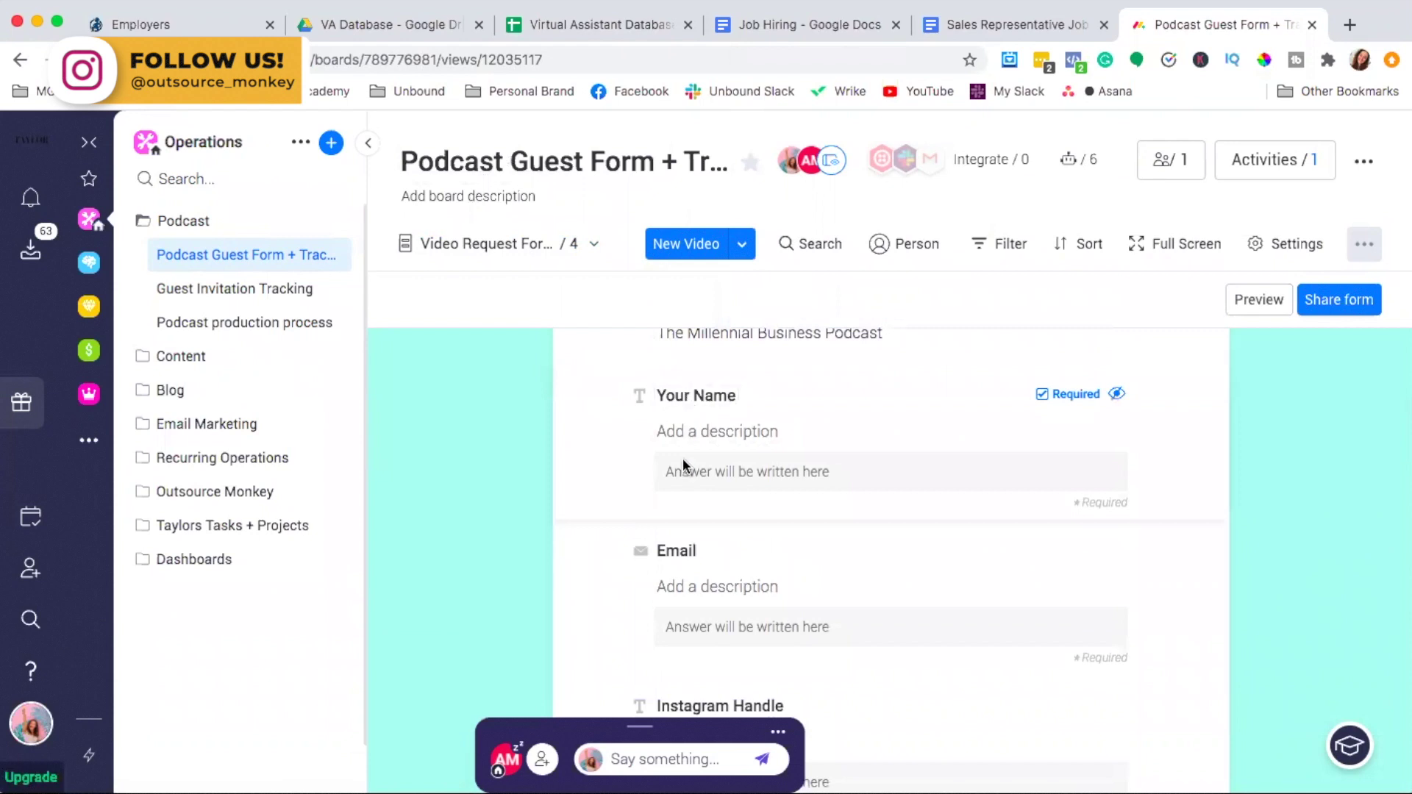
pyautogui.scroll(-5, 593, 622)
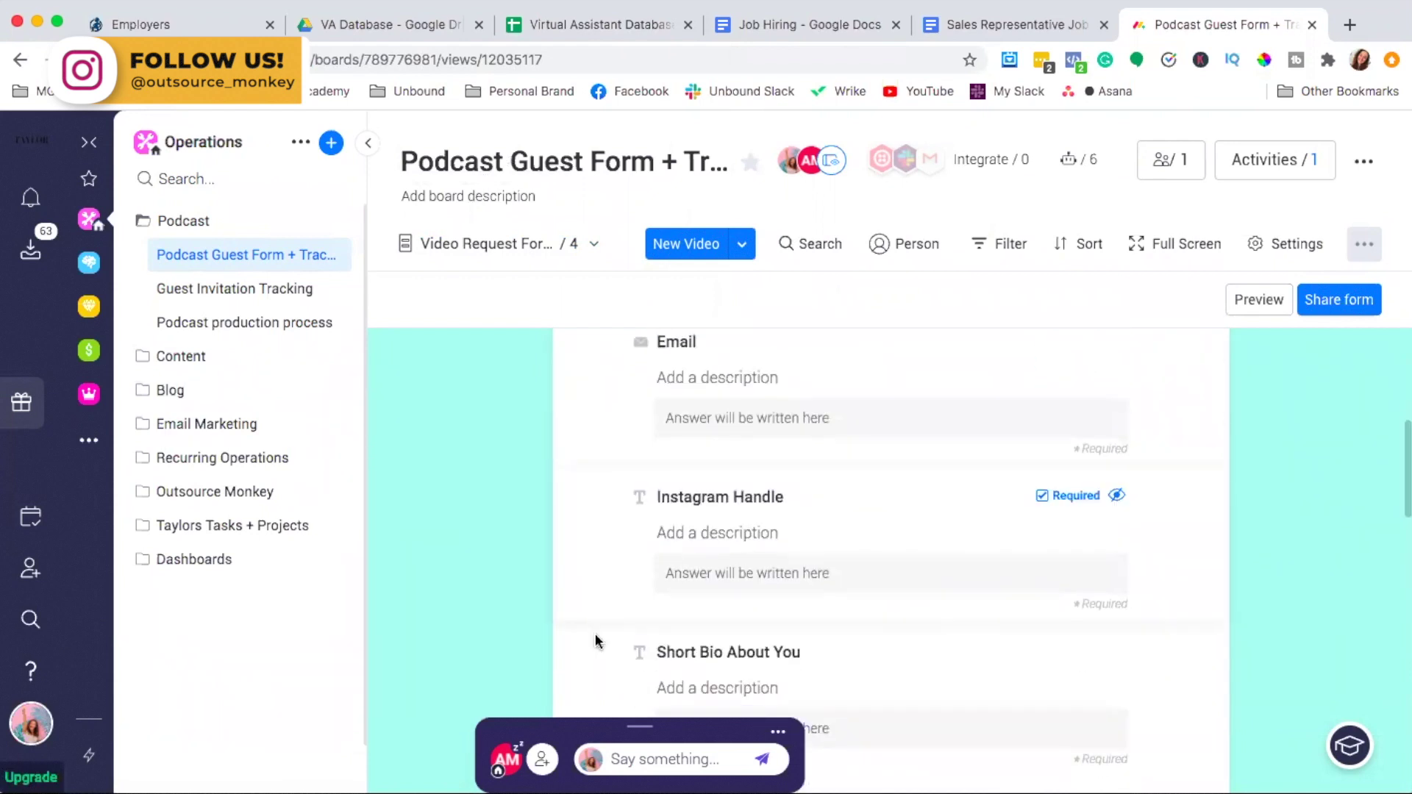
pyautogui.scroll(-8, 595, 633)
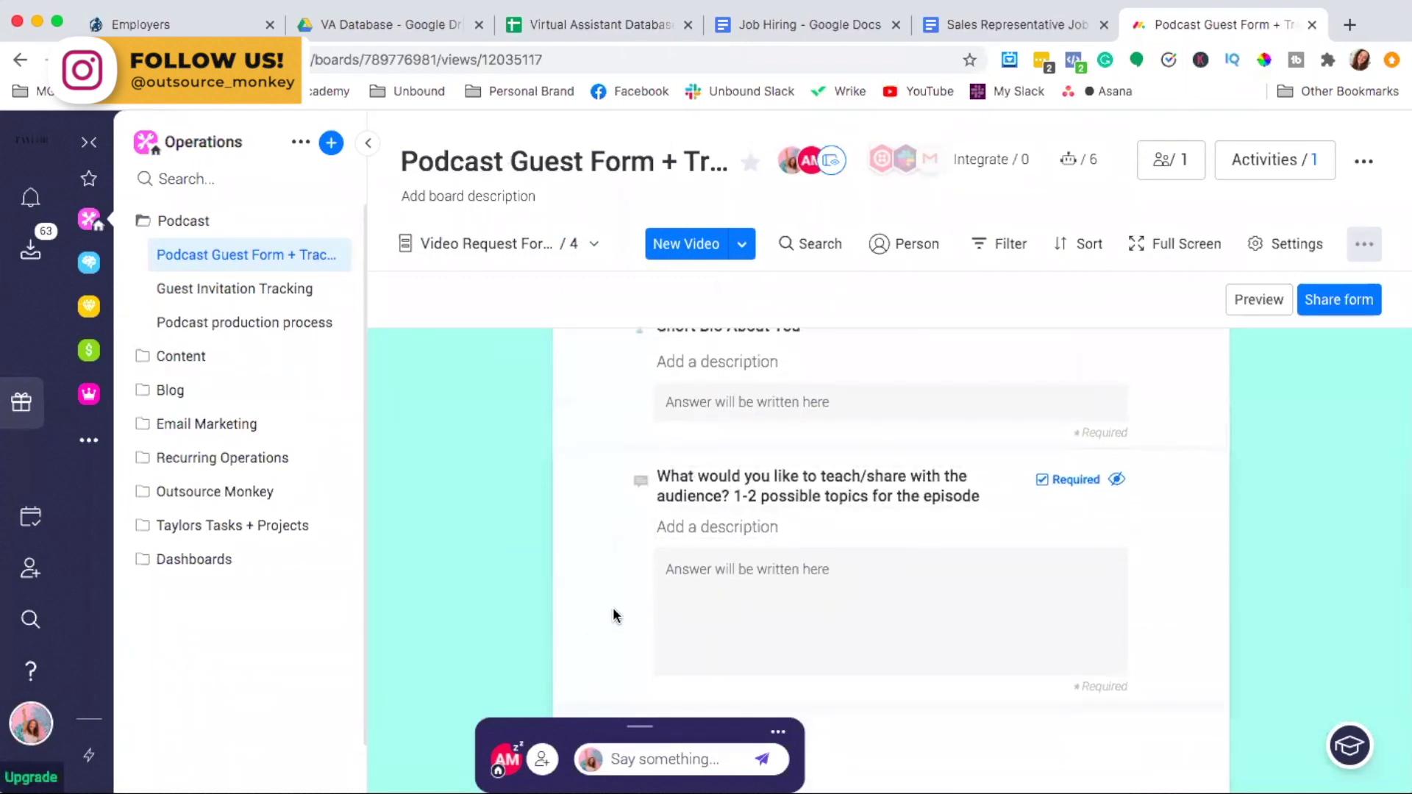
pyautogui.scroll(-5, 608, 609)
pyautogui.scroll(15, 571, 523)
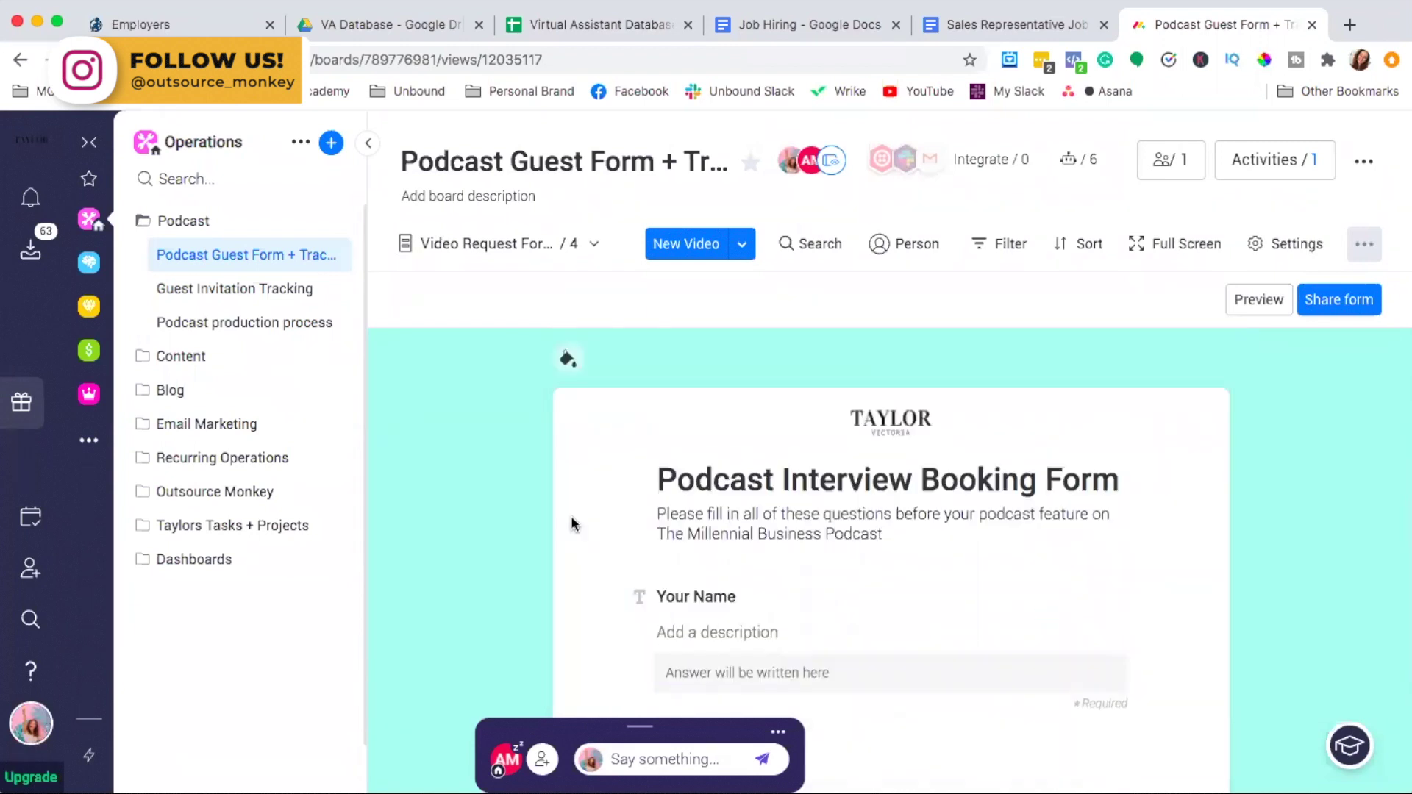
pyautogui.click(586, 247)
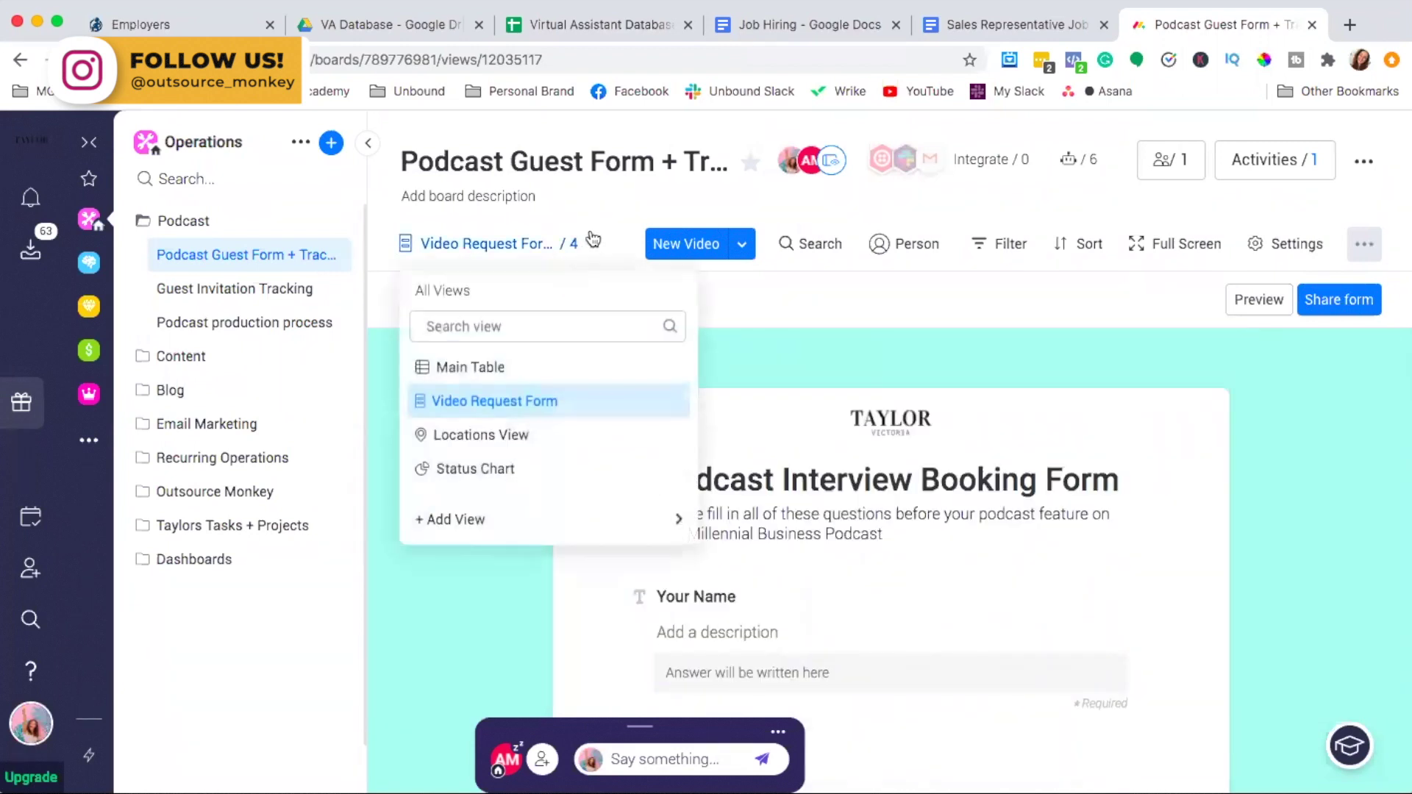
# Switch to Main Table and scroll across the Upcoming Podcast Recordings guest entry's columns
pyautogui.click(523, 366)
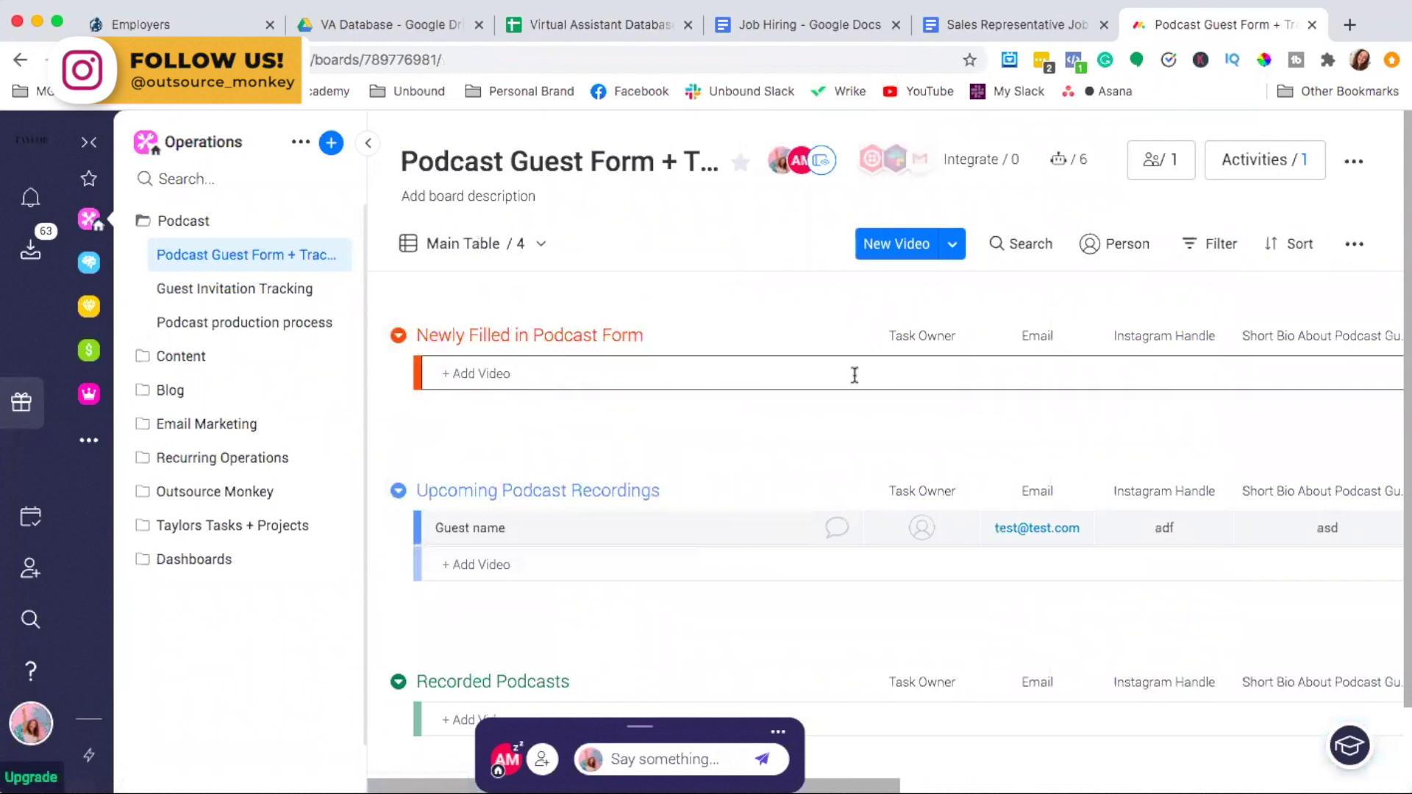
pyautogui.scroll(-1, 571, 505)
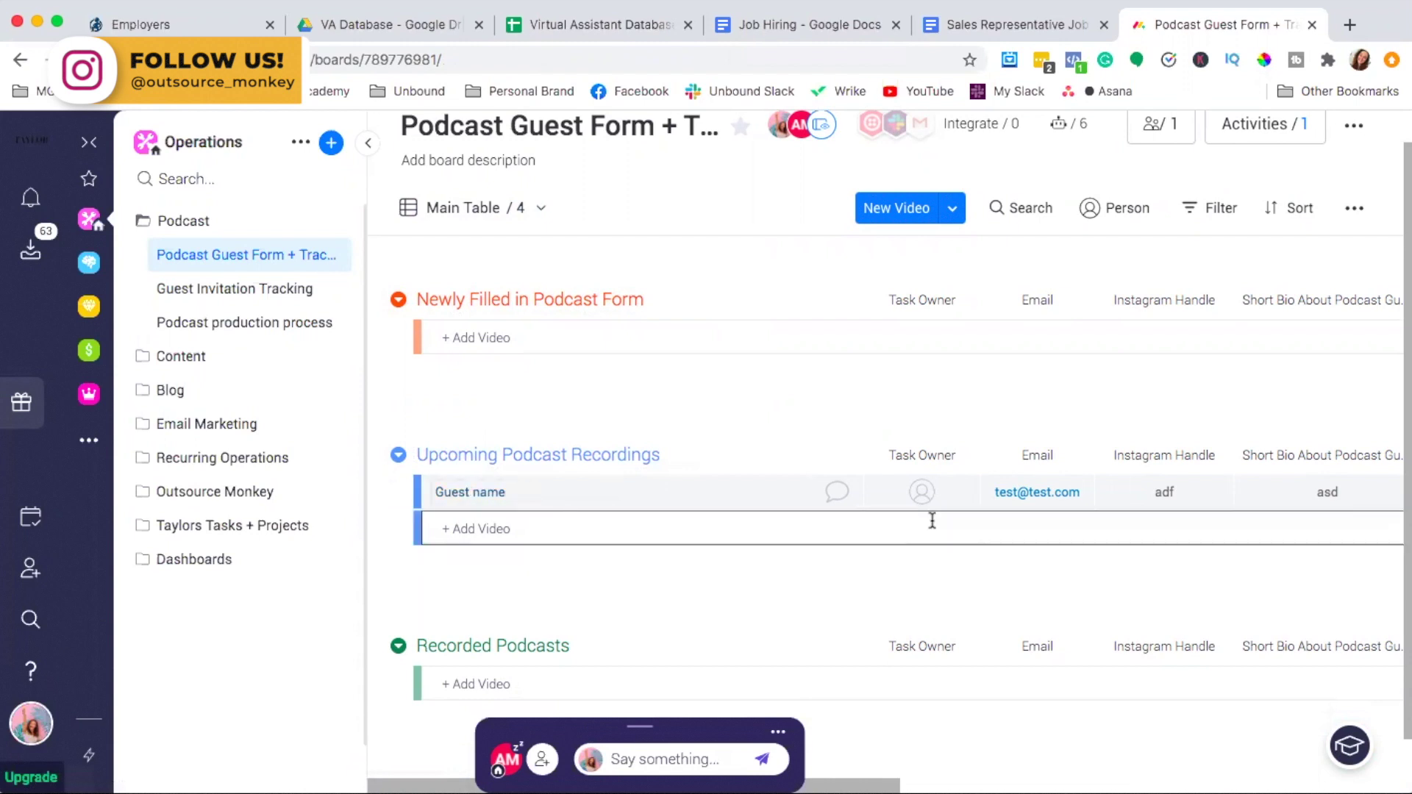
pyautogui.hscroll(10, 1115, 503)
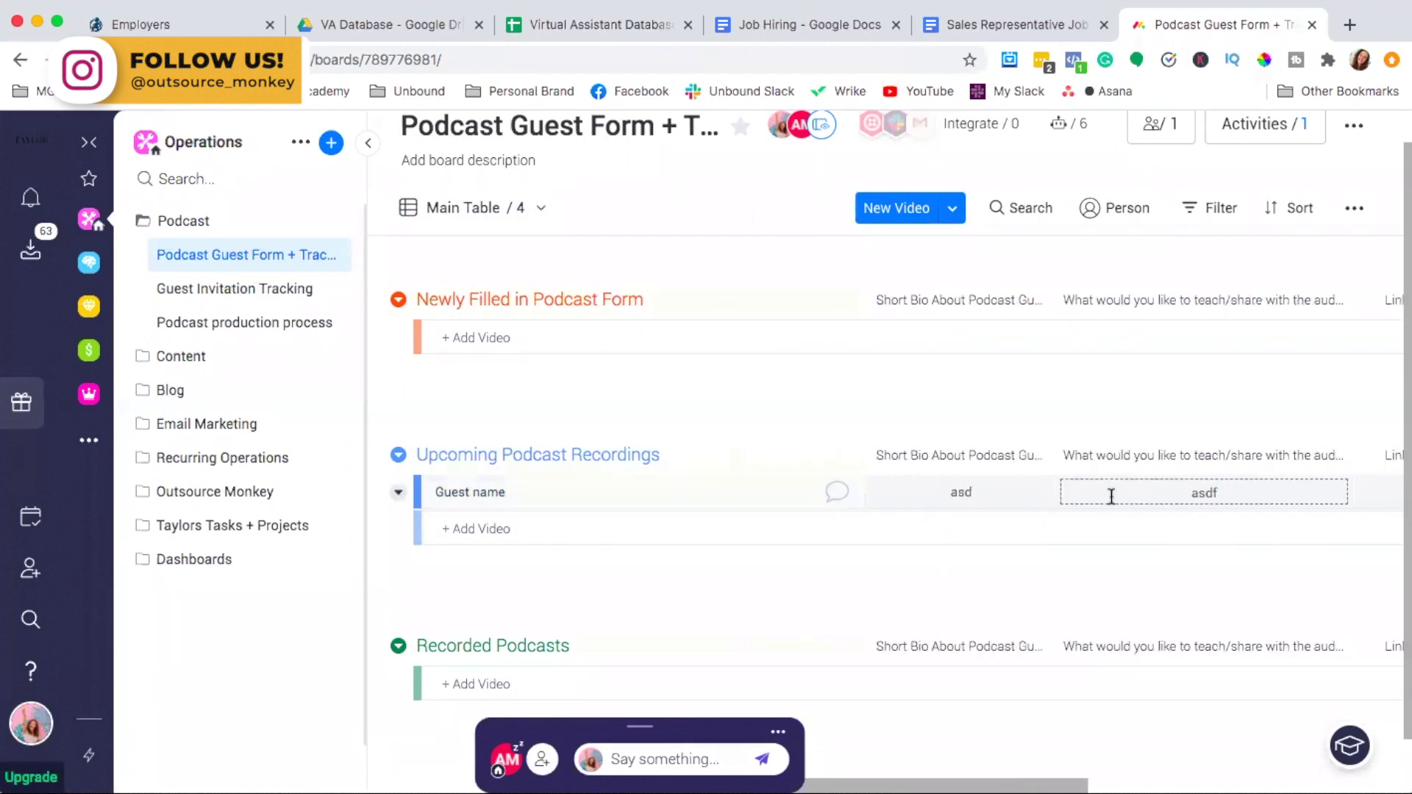
pyautogui.hscroll(5, 1115, 503)
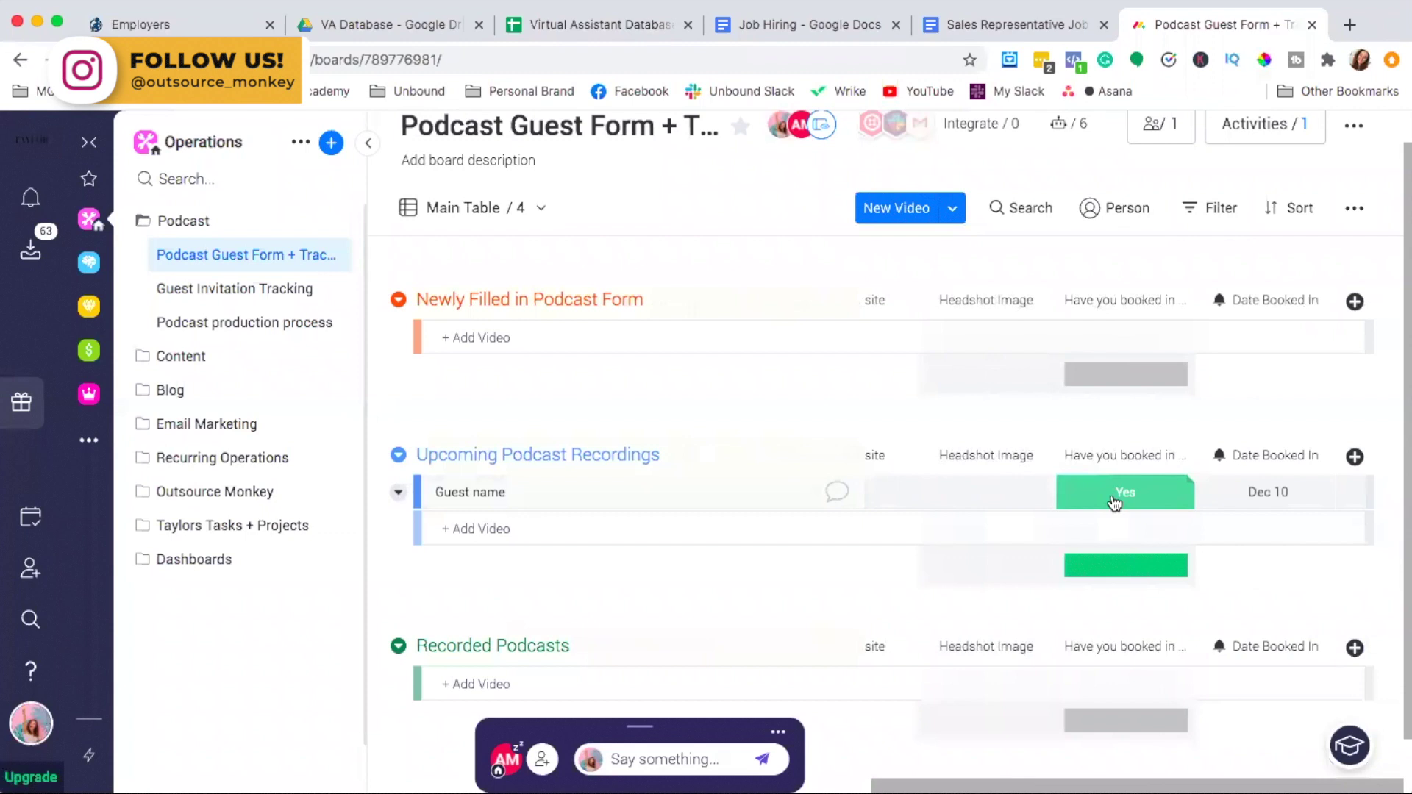
pyautogui.scroll(1, 956, 419)
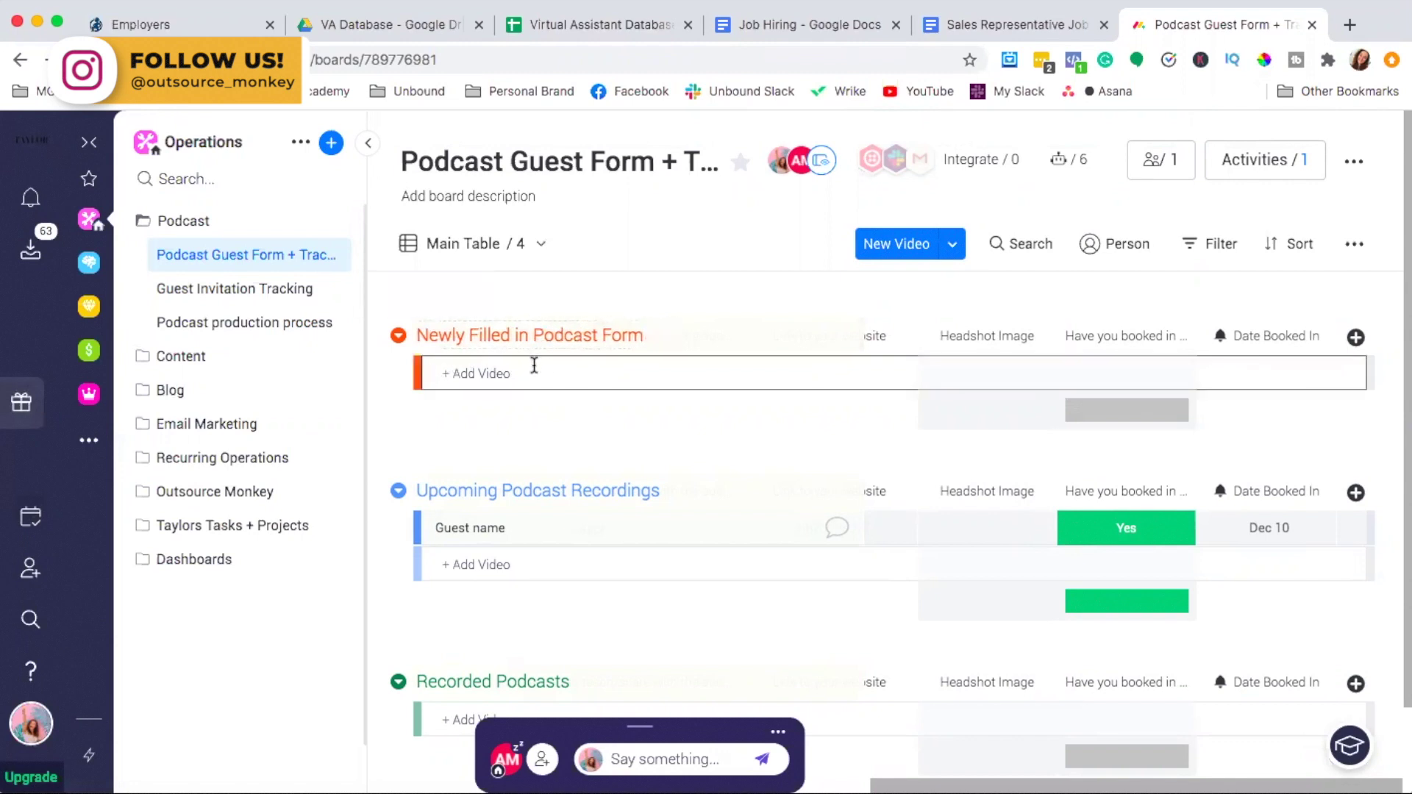
pyautogui.hscroll(-10, 943, 372)
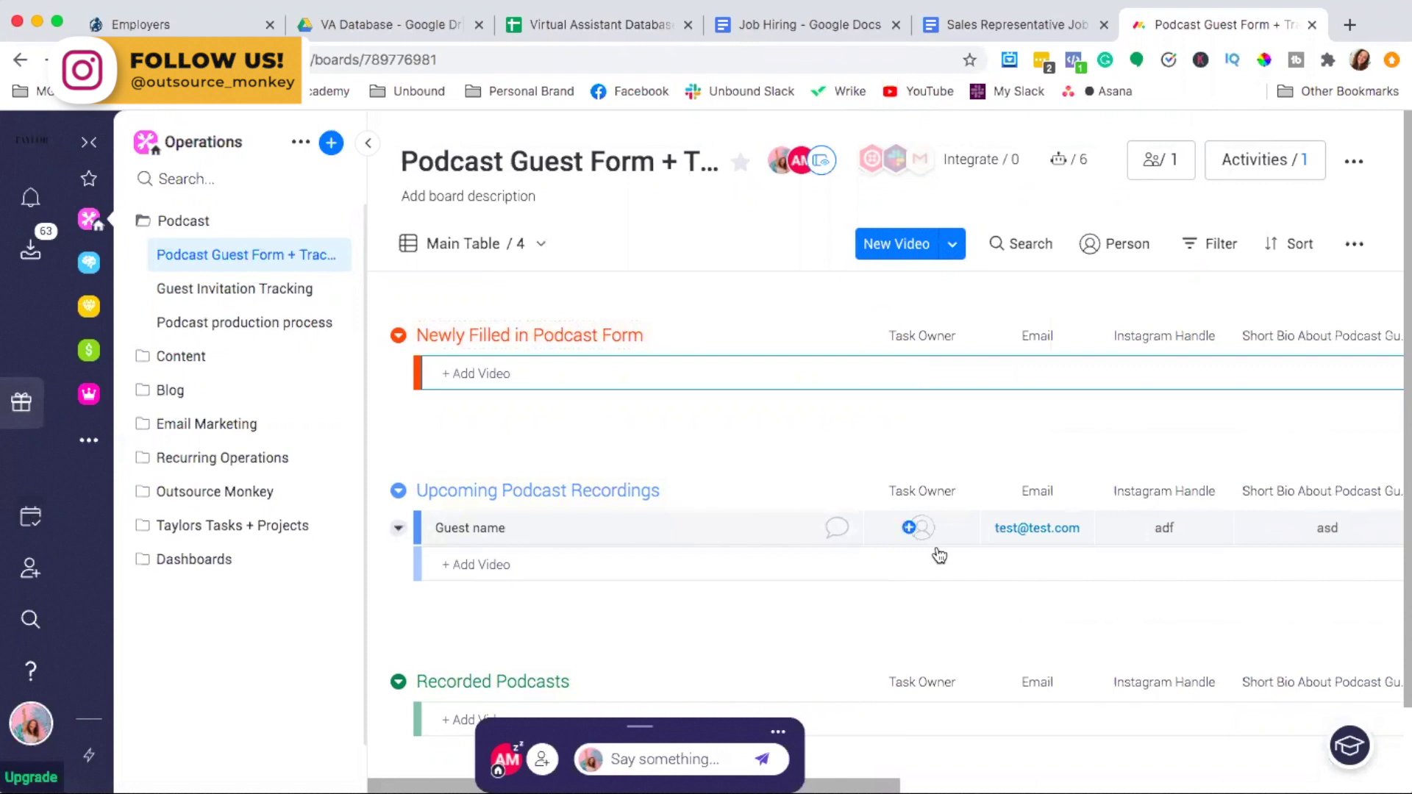
# Assign the founder and CEO from the People list as the Guest name item's Task Owner
pyautogui.click(921, 528)
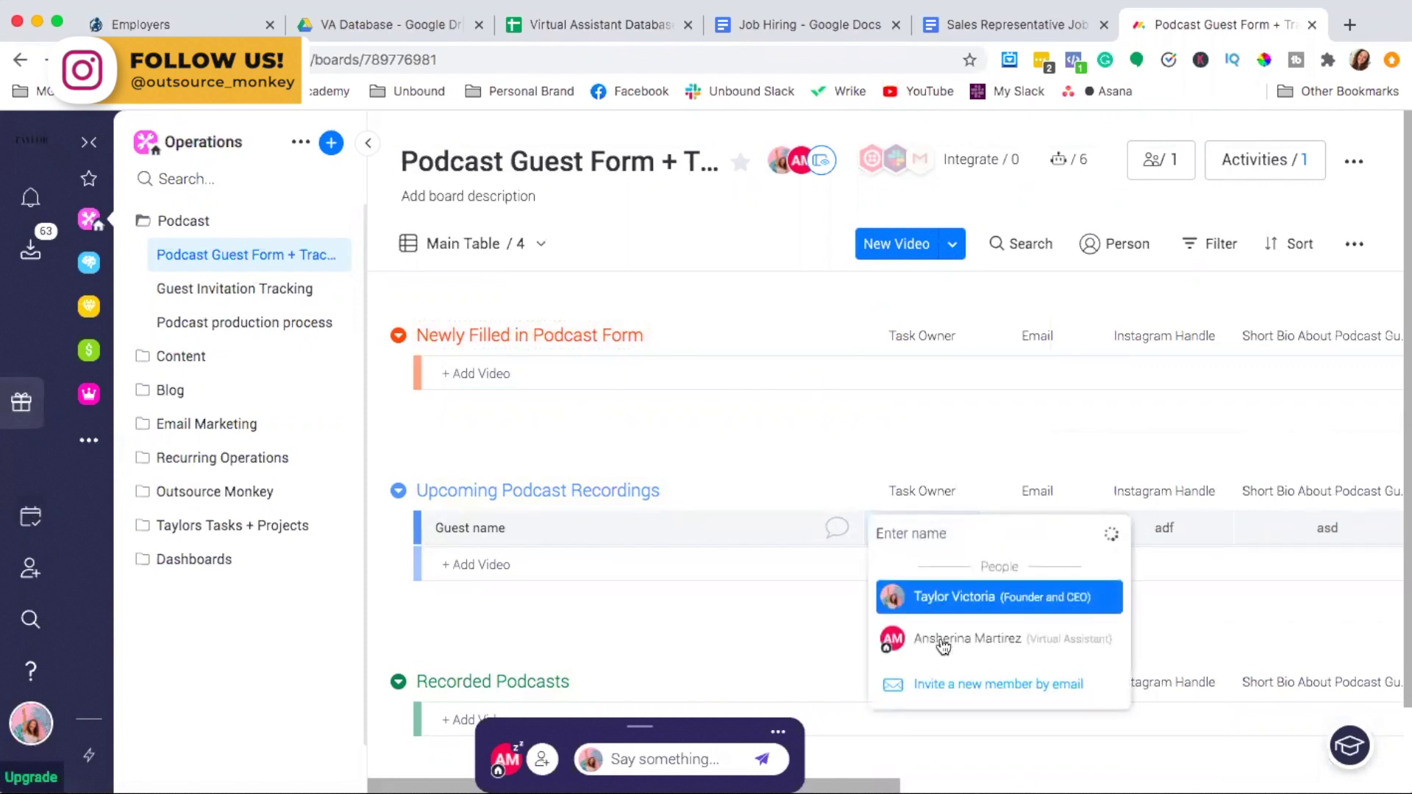
pyautogui.click(944, 599)
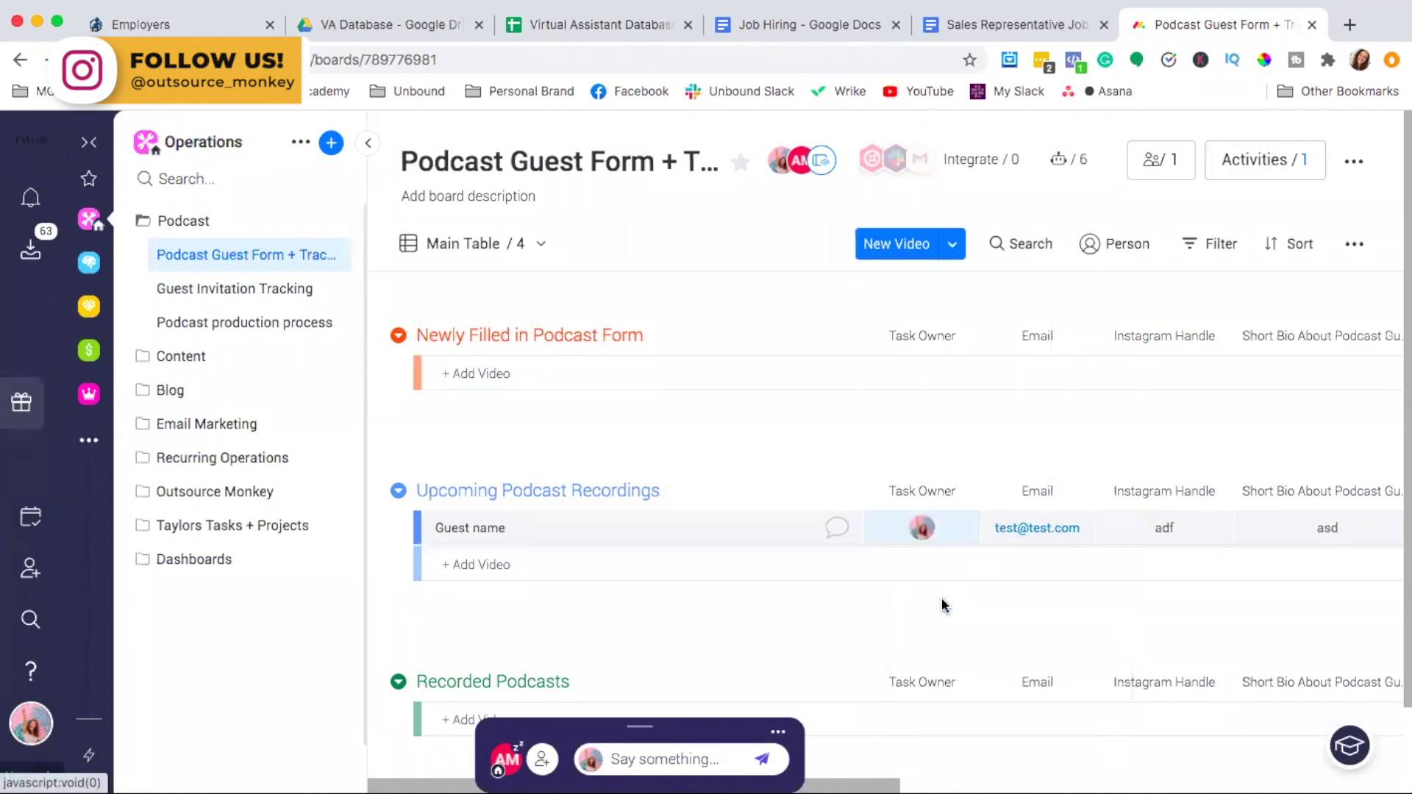
pyautogui.moveTo(929, 532)
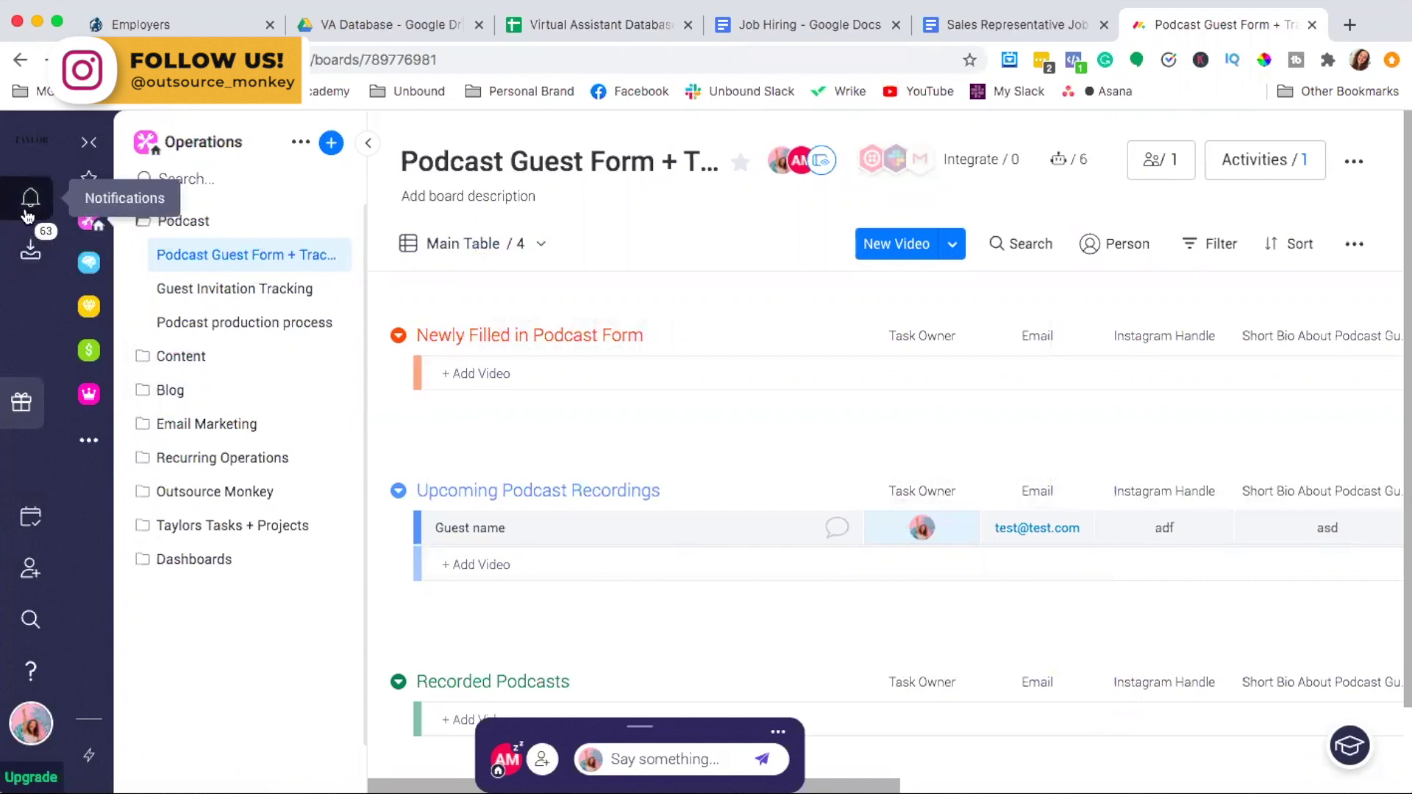
pyautogui.click(28, 214)
pyautogui.scroll(10, 388, 405)
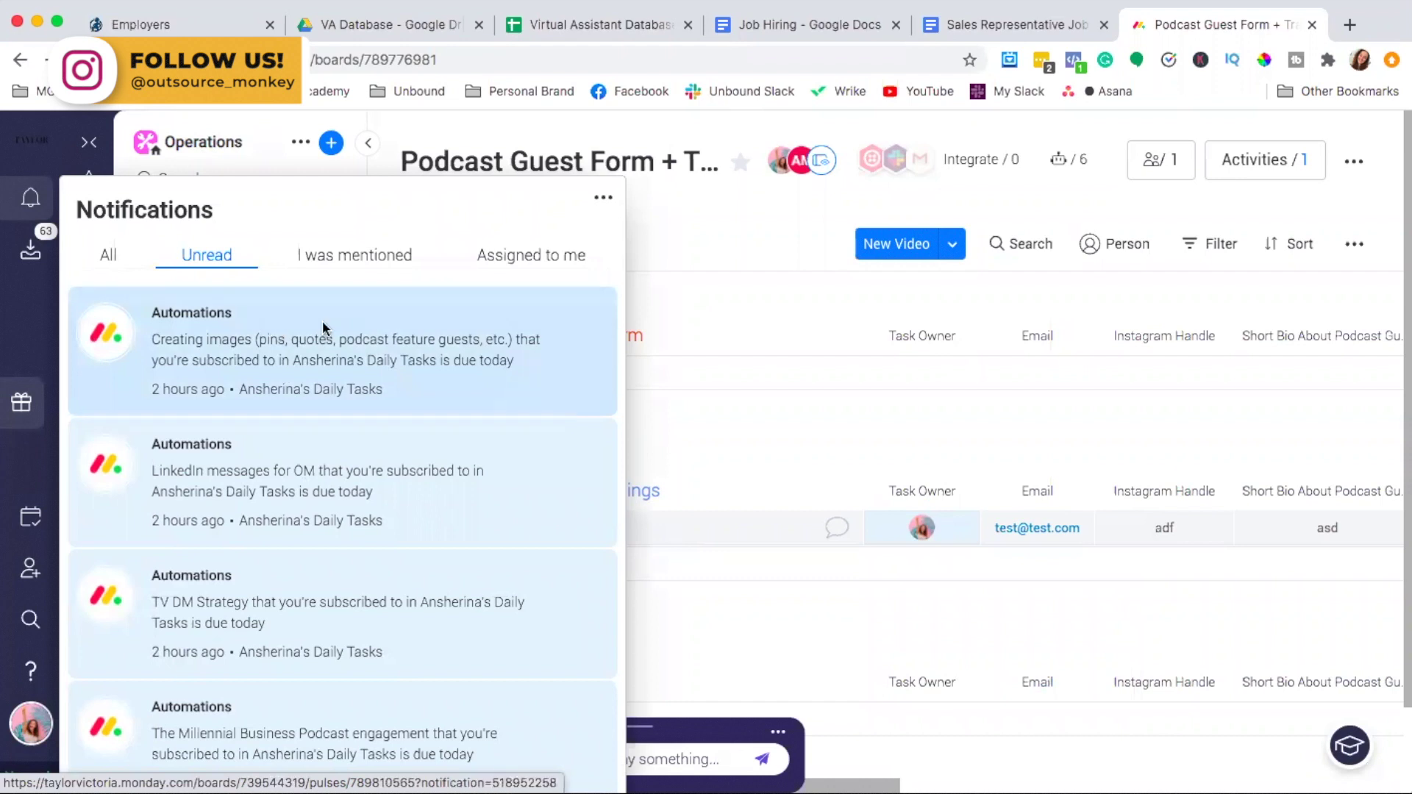
pyautogui.click(766, 415)
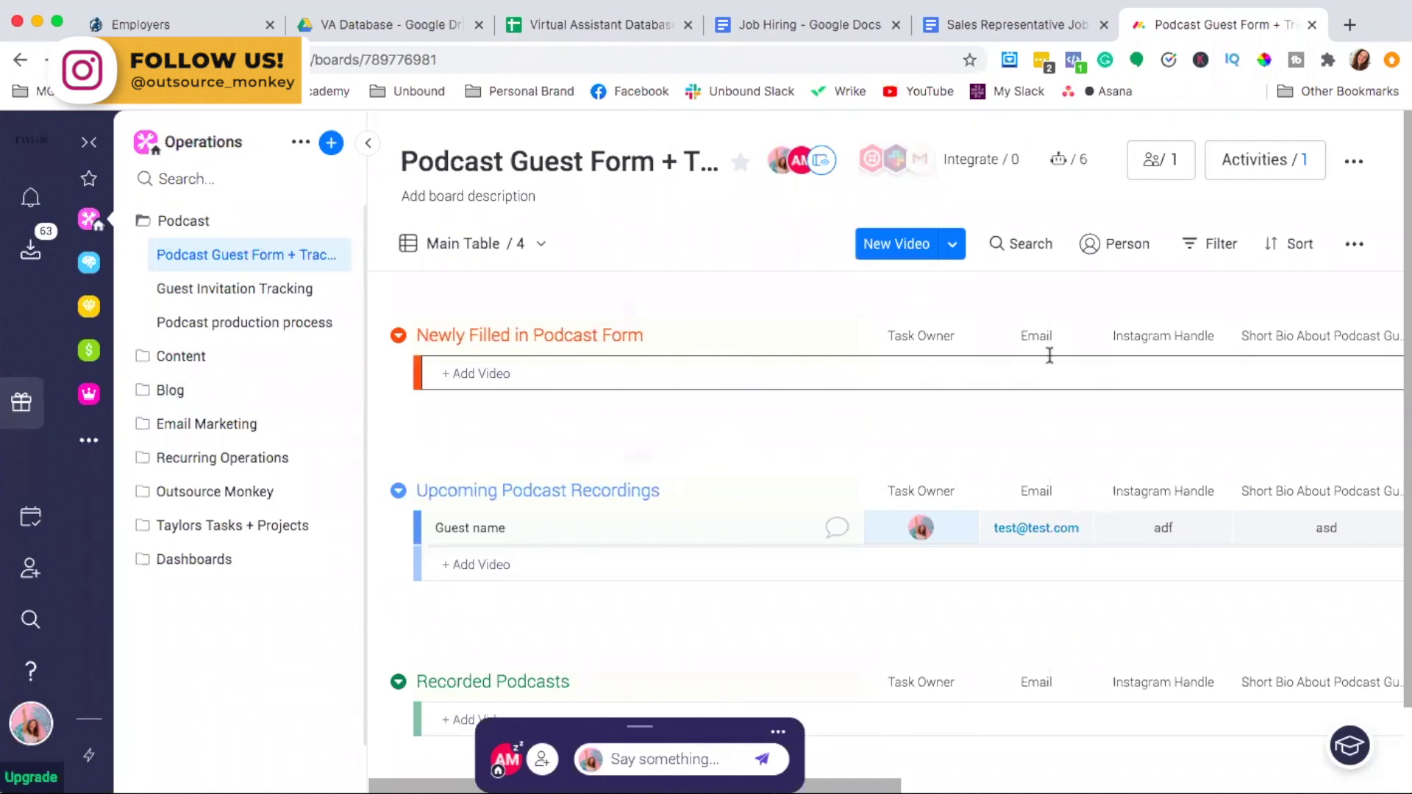
pyautogui.click(838, 368)
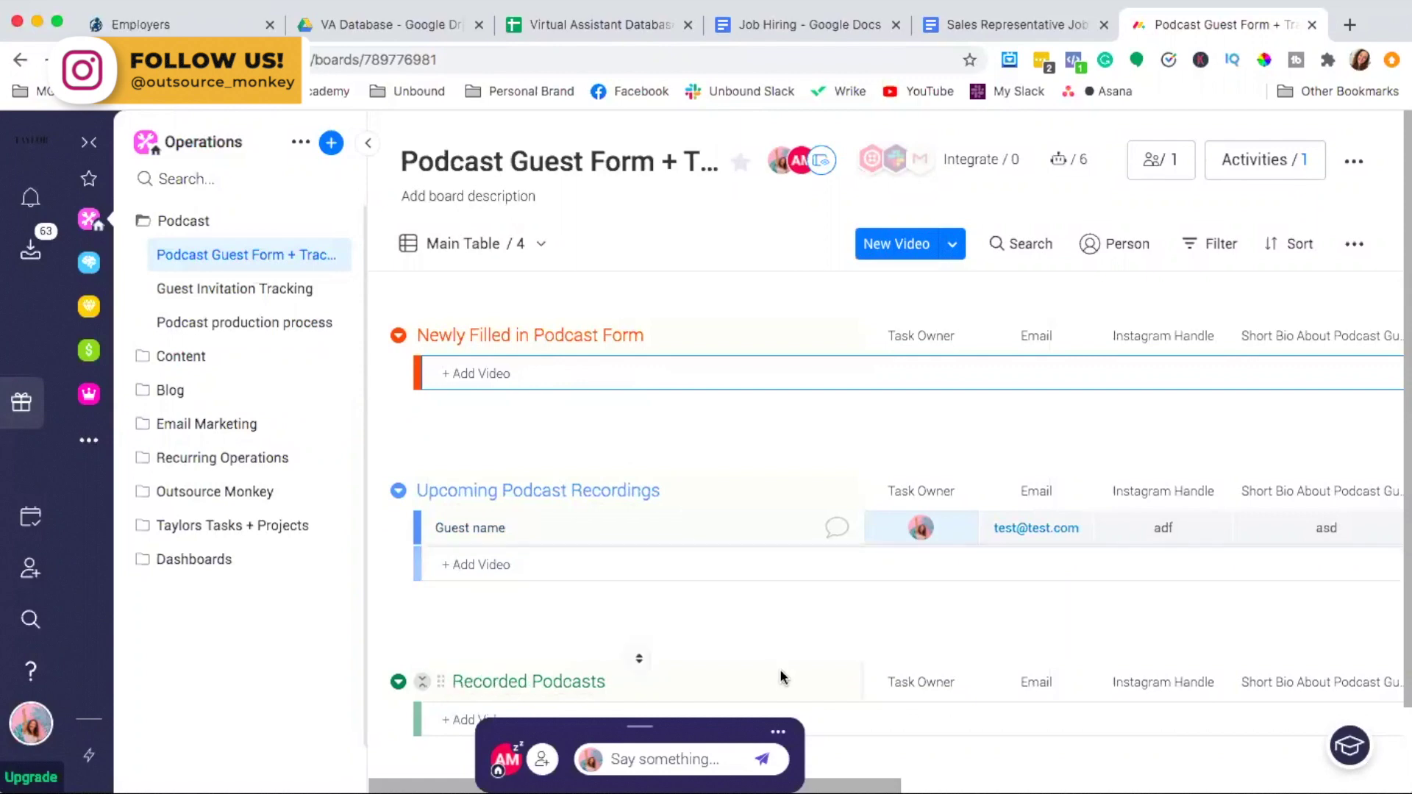
# Remove the current Task Owner and set the founder back as Task Owner
pyautogui.scroll(-1, 782, 677)
pyautogui.scroll(1, 781, 677)
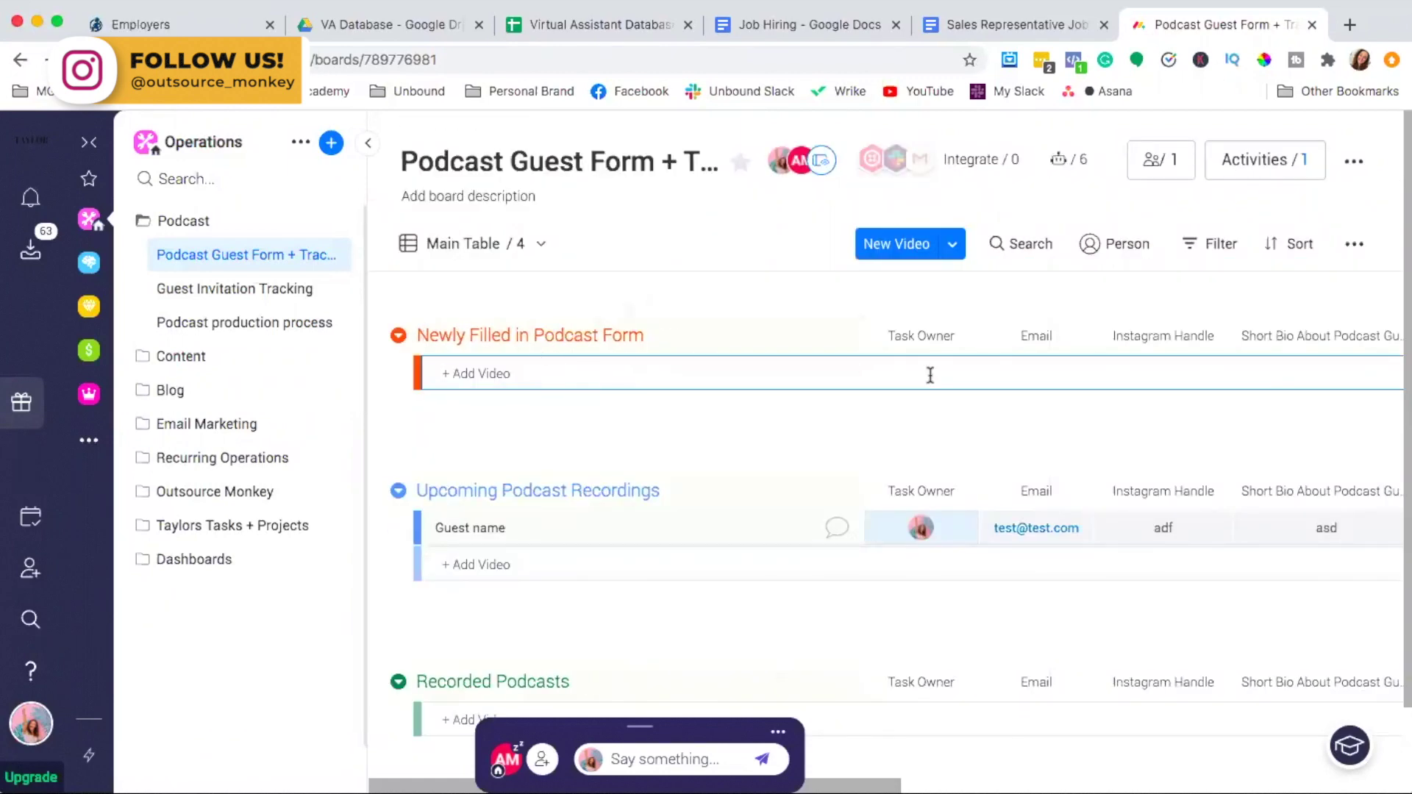
pyautogui.click(967, 529)
pyautogui.click(920, 526)
pyautogui.click(939, 598)
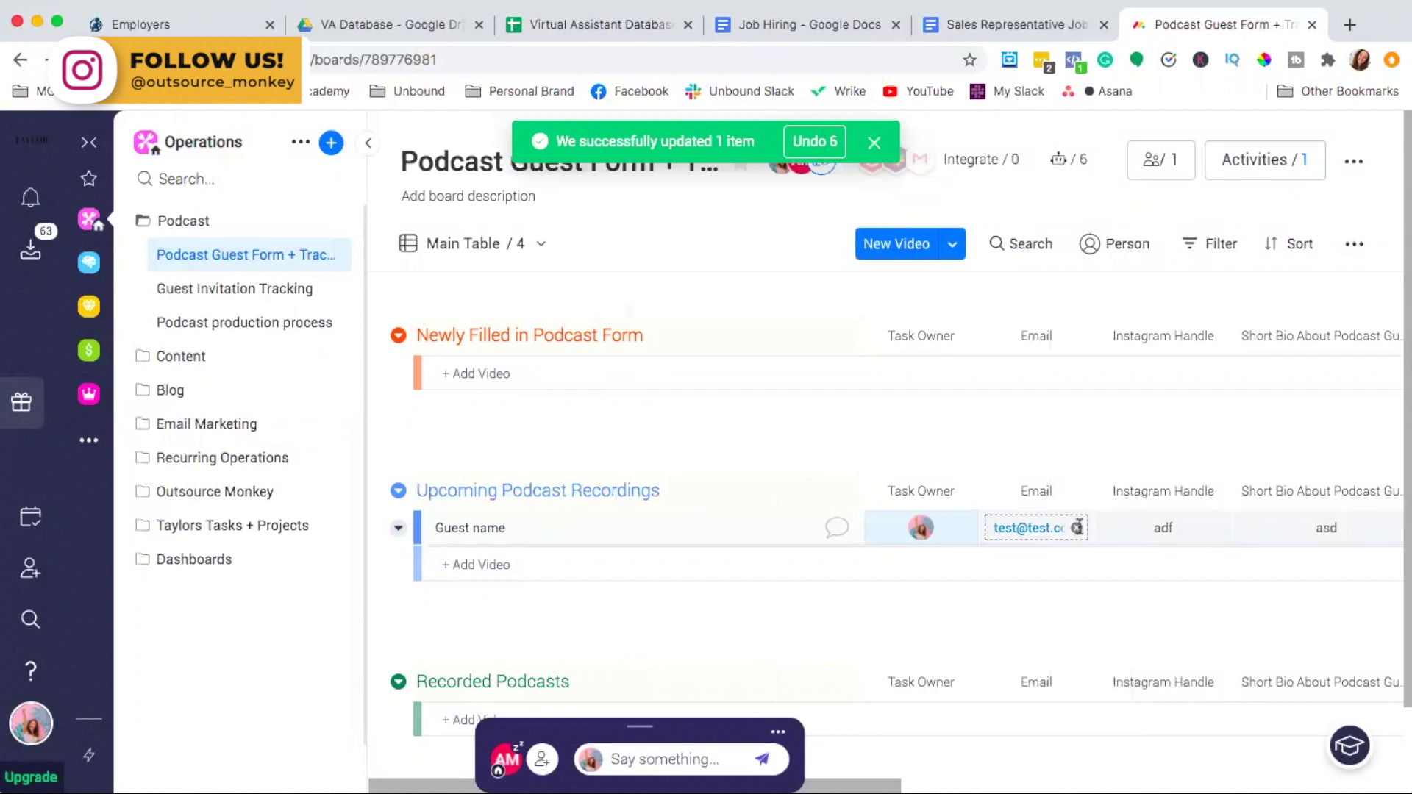
# Replace the placeholder test email with the guest's suggested email address
pyautogui.click(1078, 529)
pyautogui.click(1050, 531)
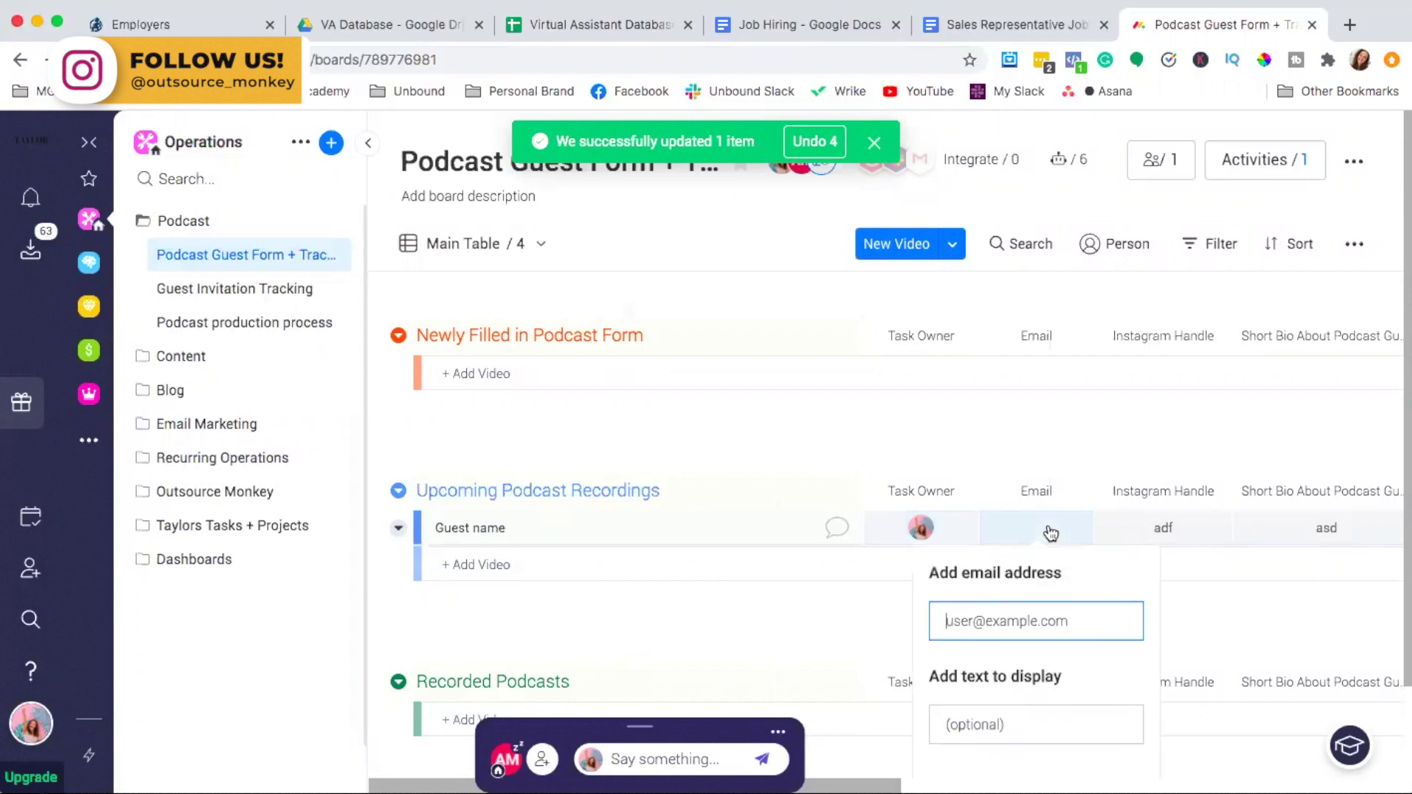
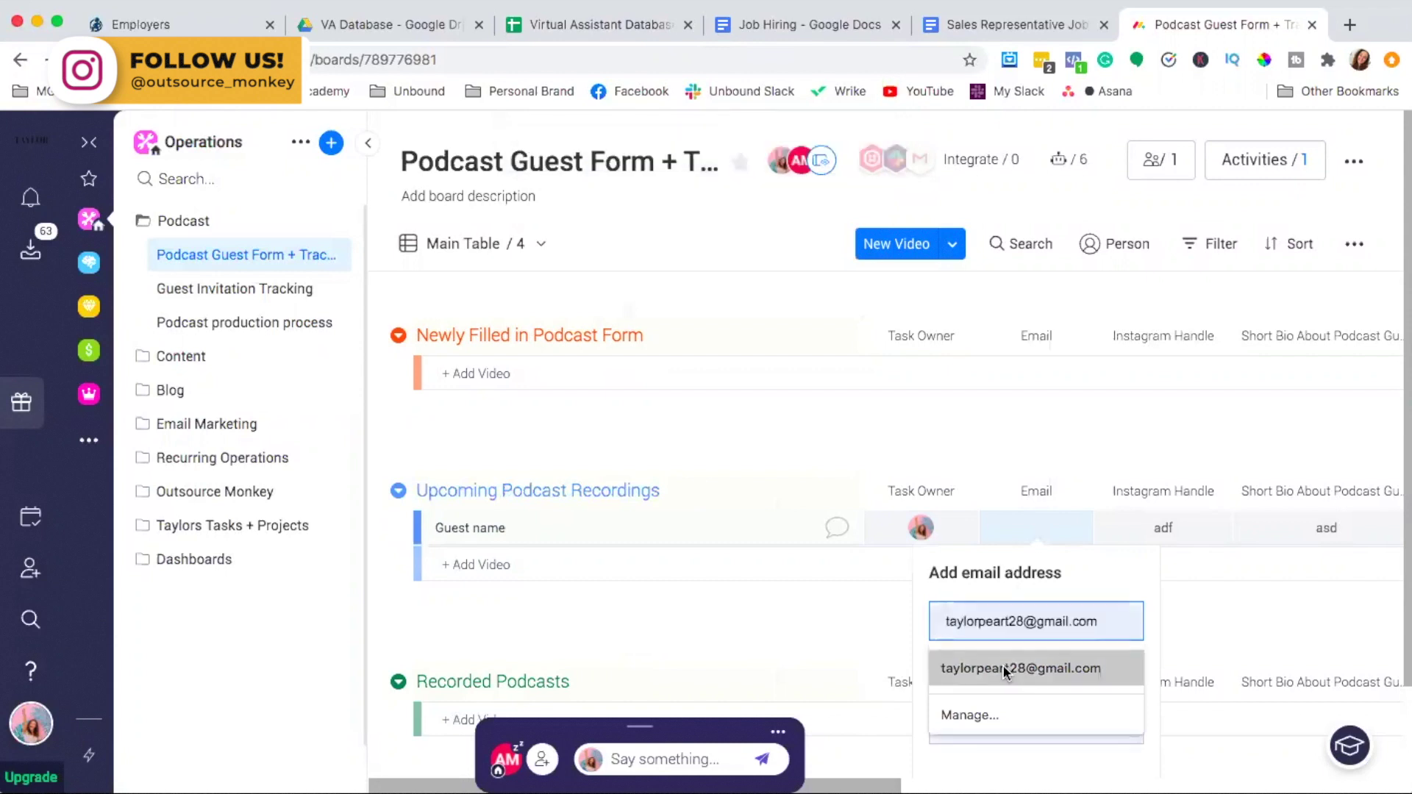
pyautogui.click(1003, 666)
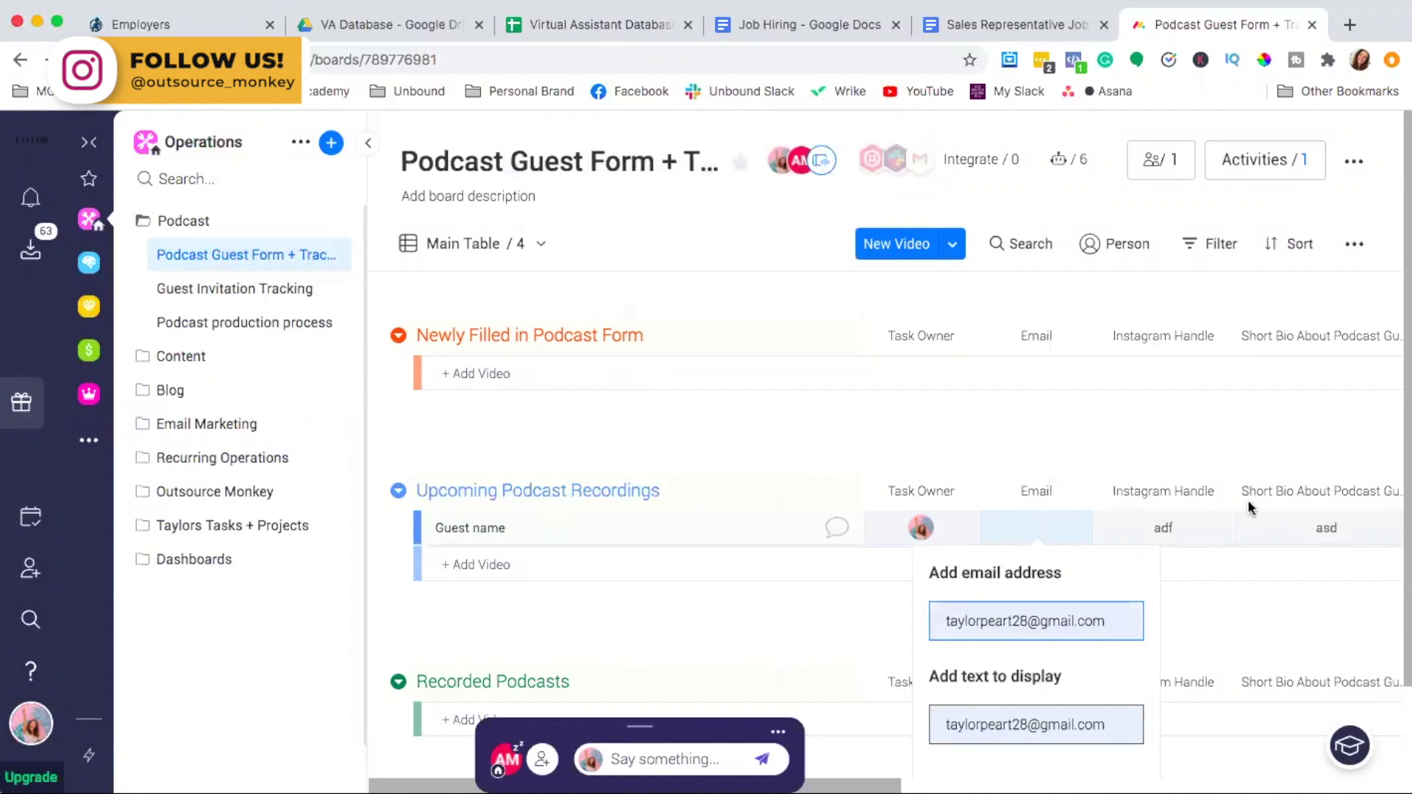
# Clear the 'adf' Instagram Handle and the 'asd' Short Bio test values
pyautogui.click(1179, 528)
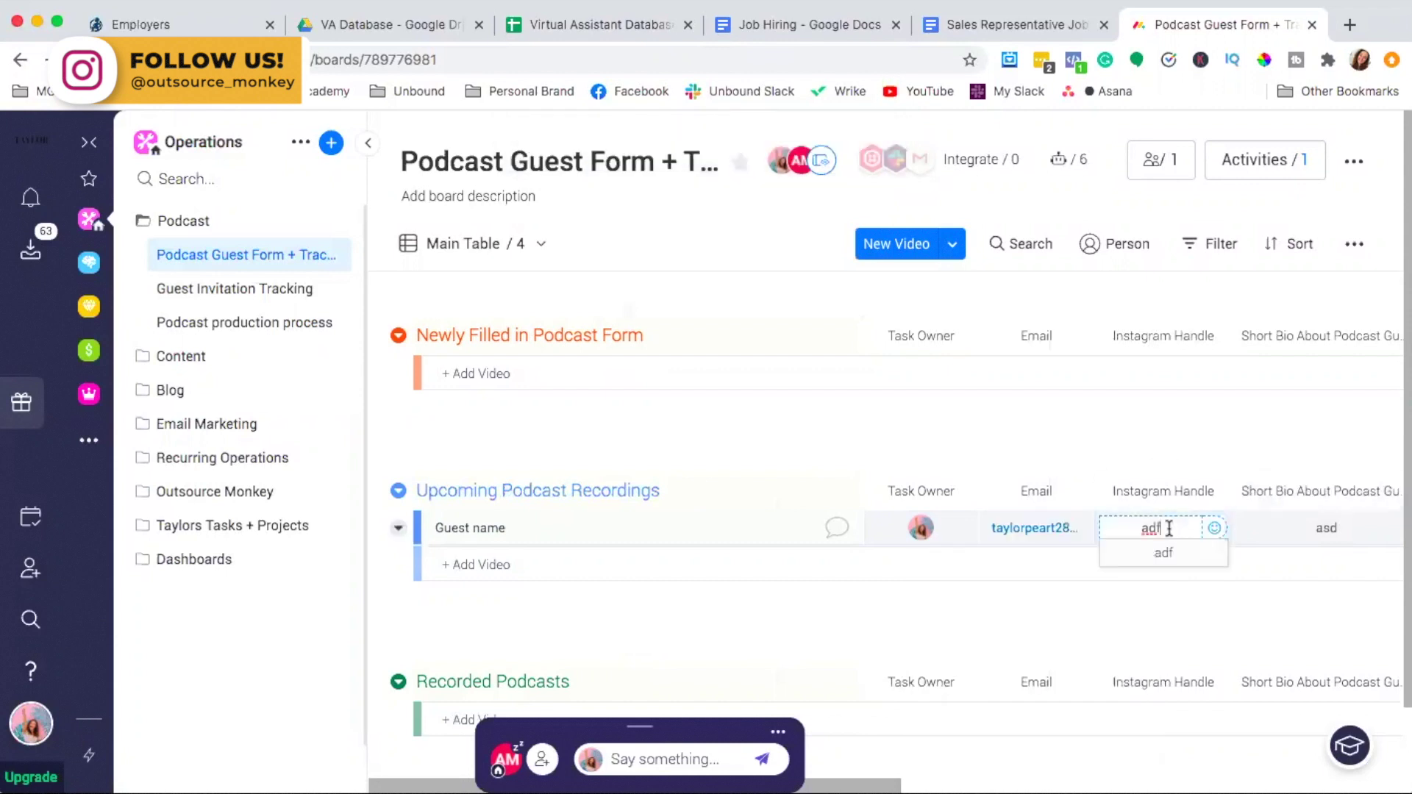
pyautogui.press('BackSpace')
pyautogui.press('BackSpace')
pyautogui.press('BackSpace')
pyautogui.click(1291, 523)
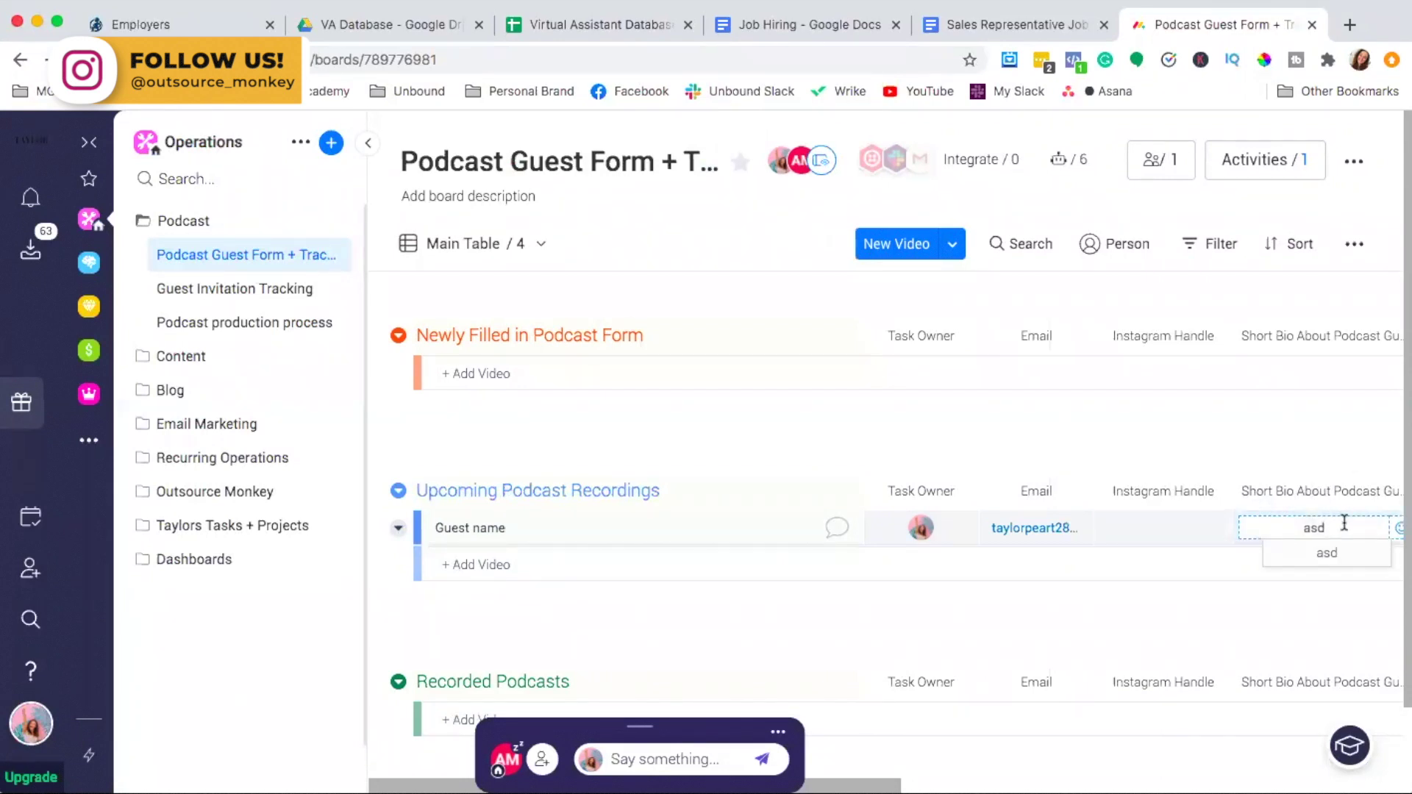
pyautogui.hotkey('ctrl', 'a')
pyautogui.press('BackSpace')
pyautogui.click(1007, 628)
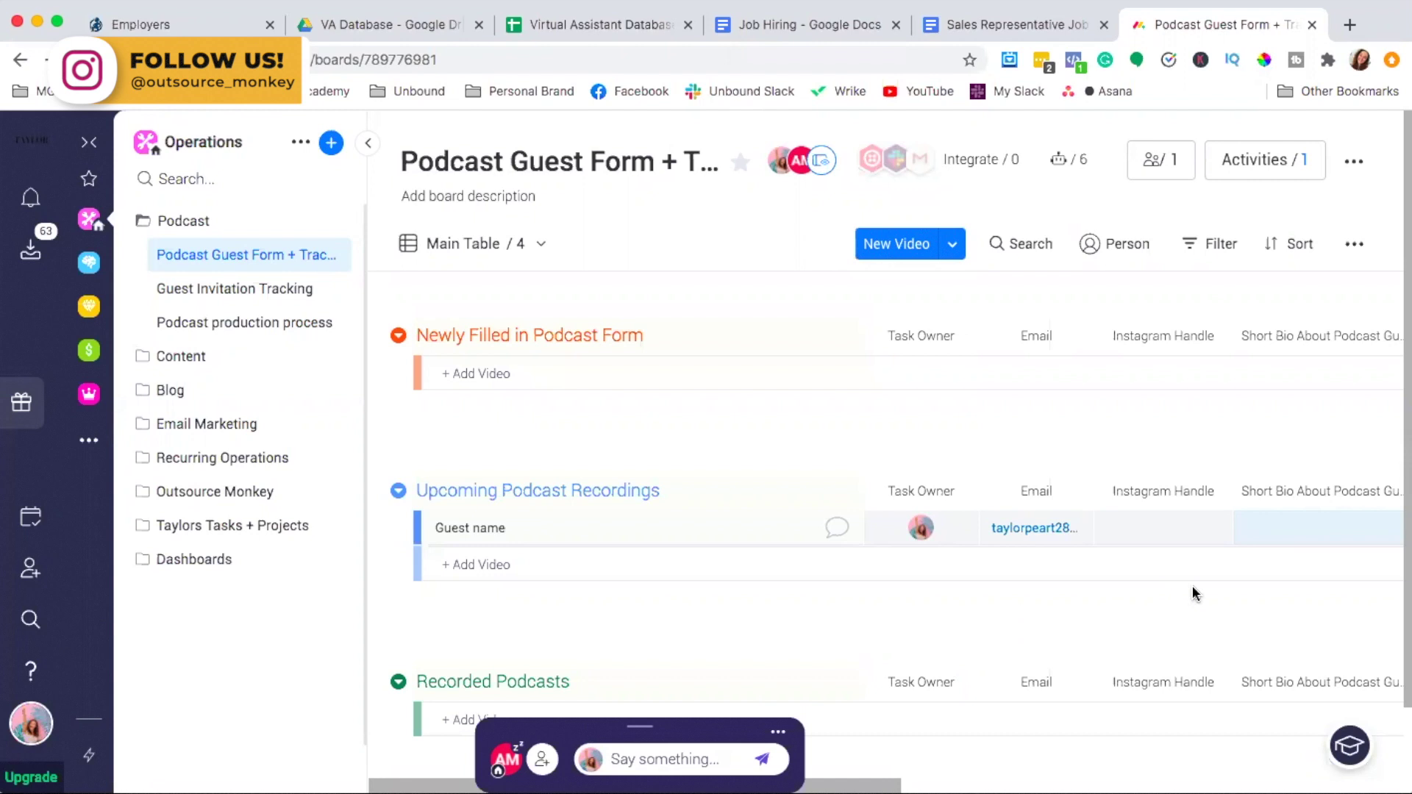
pyautogui.hscroll(10, 1193, 592)
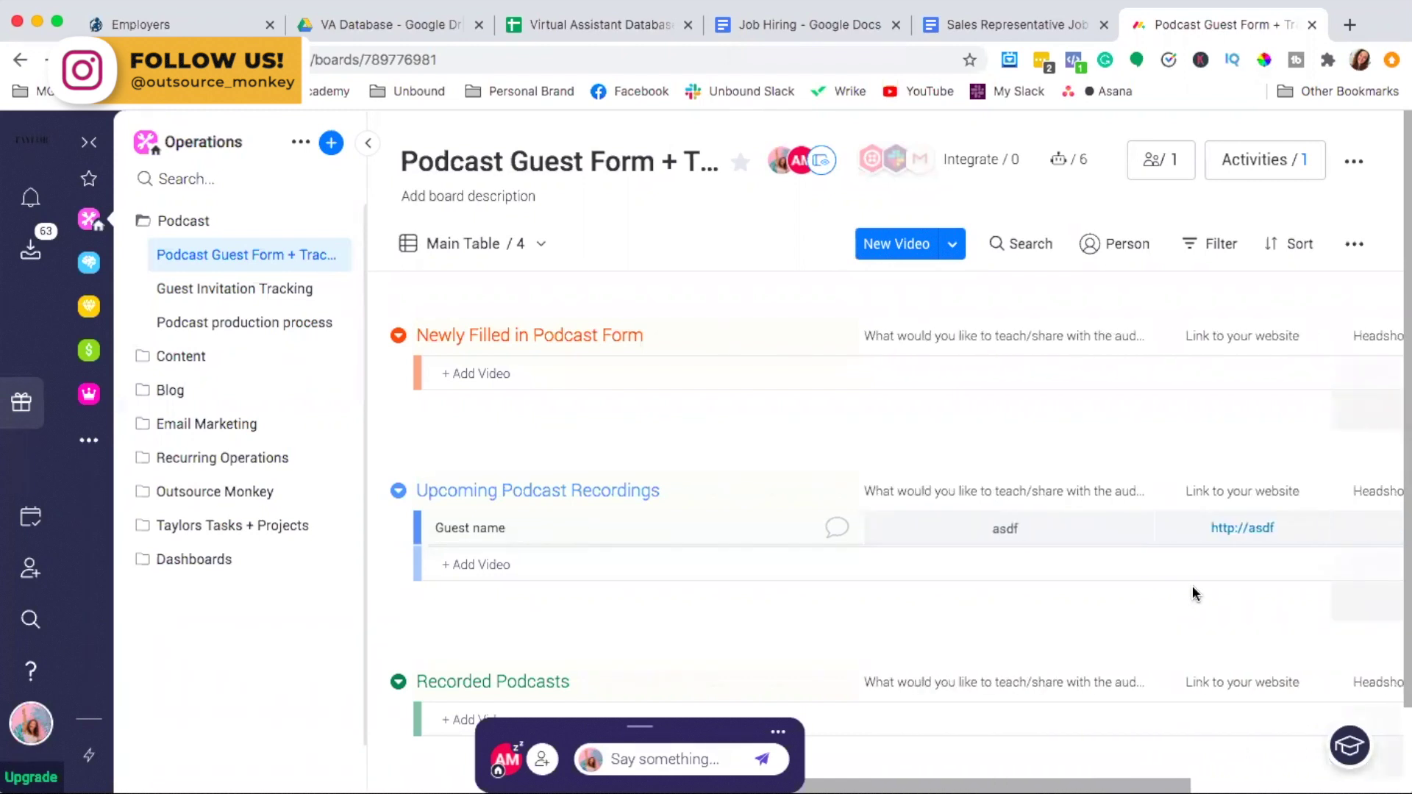
pyautogui.hscroll(5, 1193, 593)
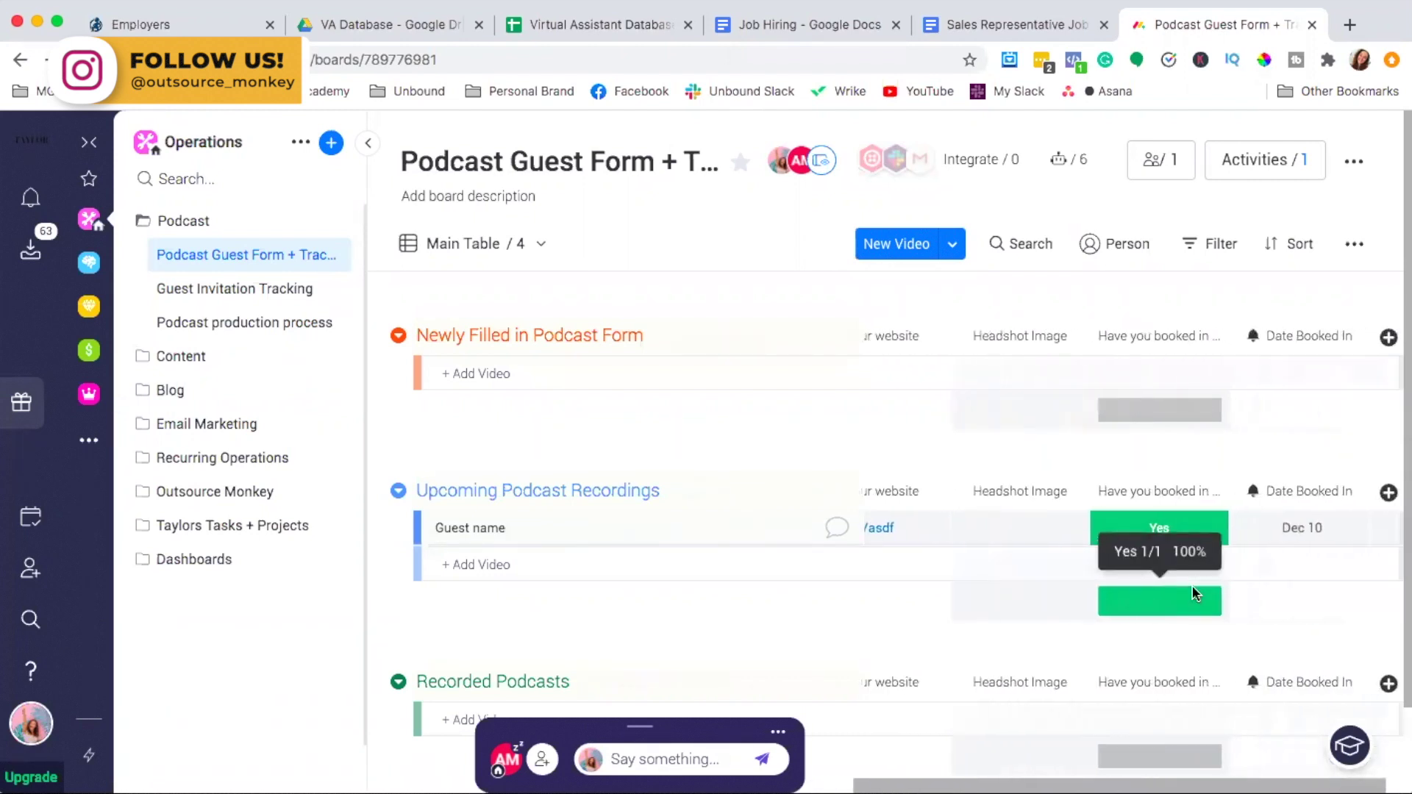
pyautogui.hscroll(-15, 1193, 593)
pyautogui.hscroll(-1, 1193, 592)
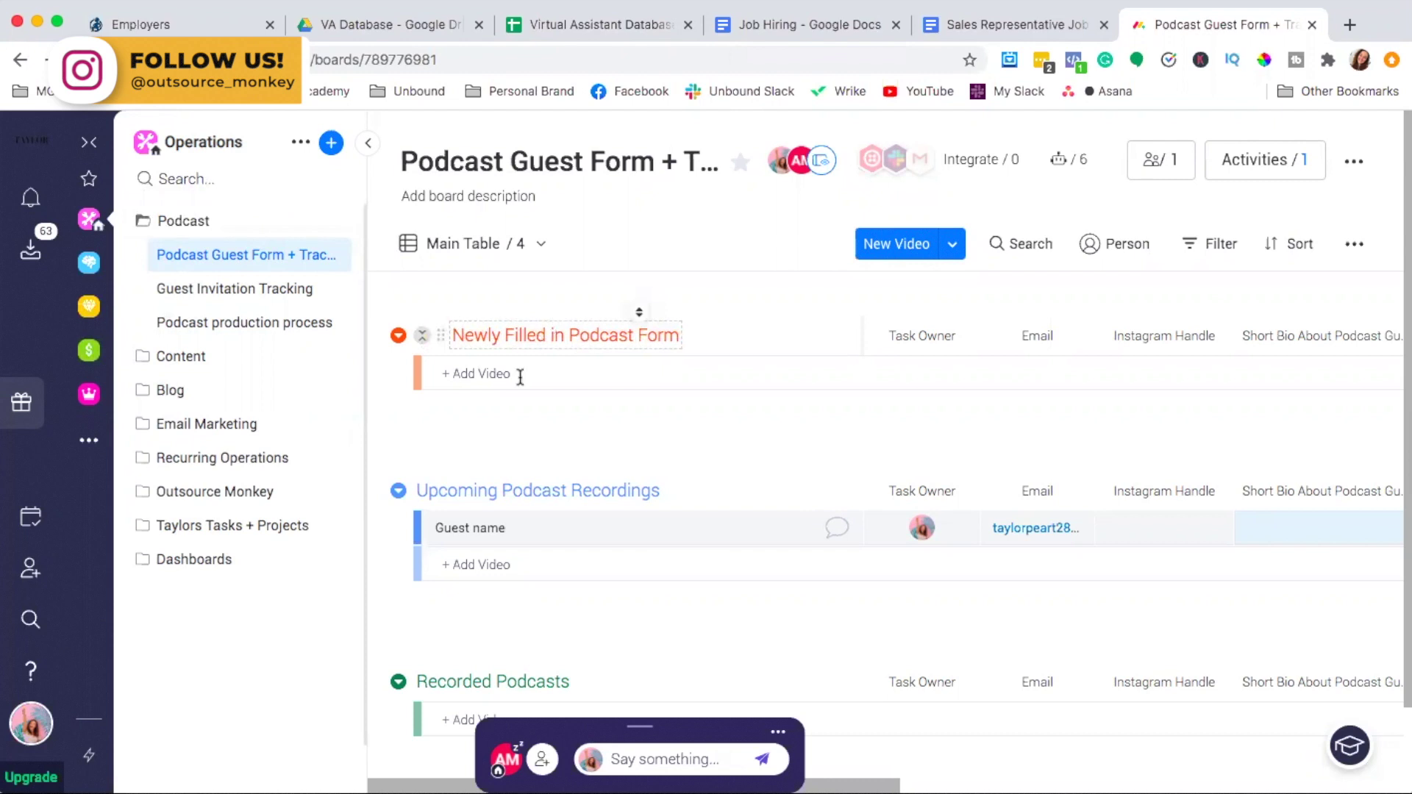
pyautogui.click(523, 373)
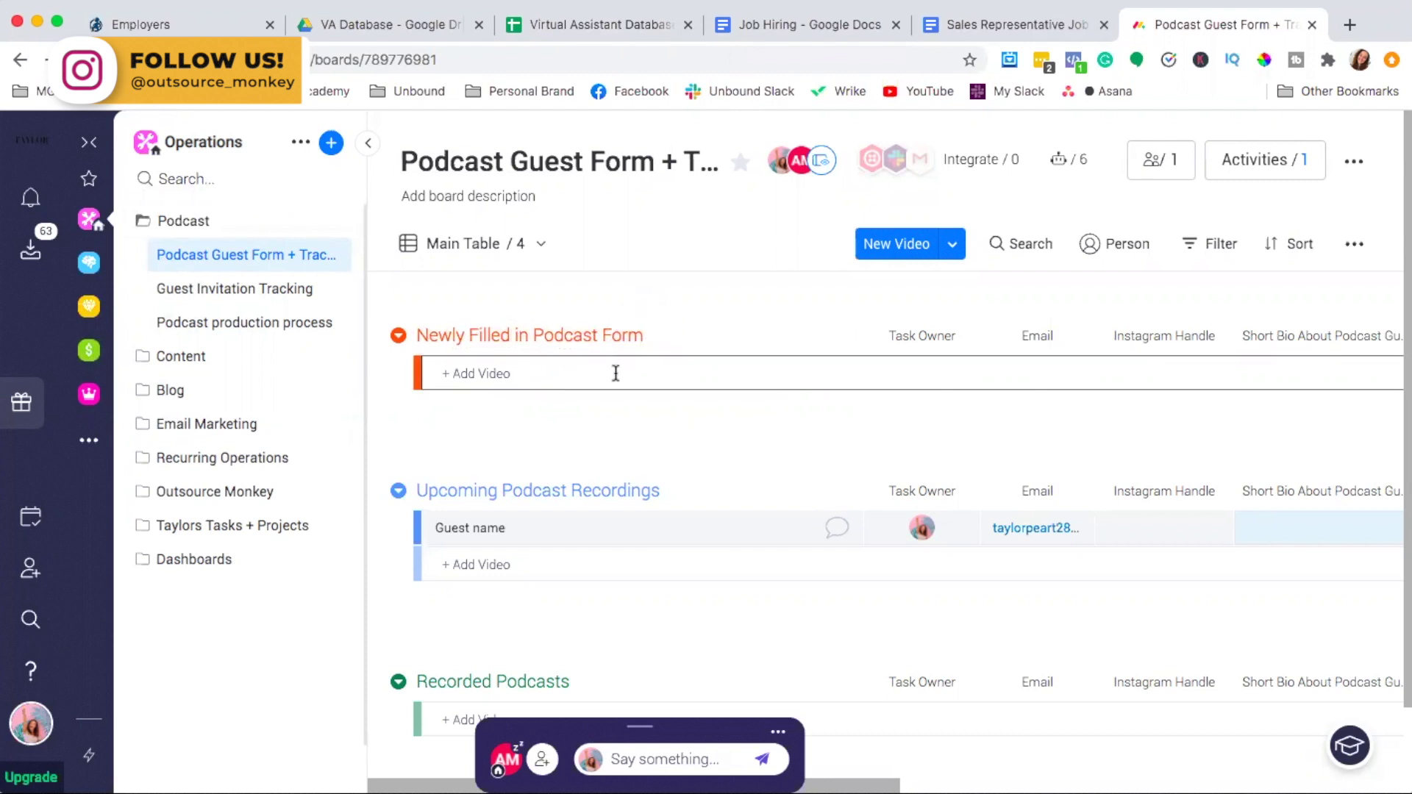